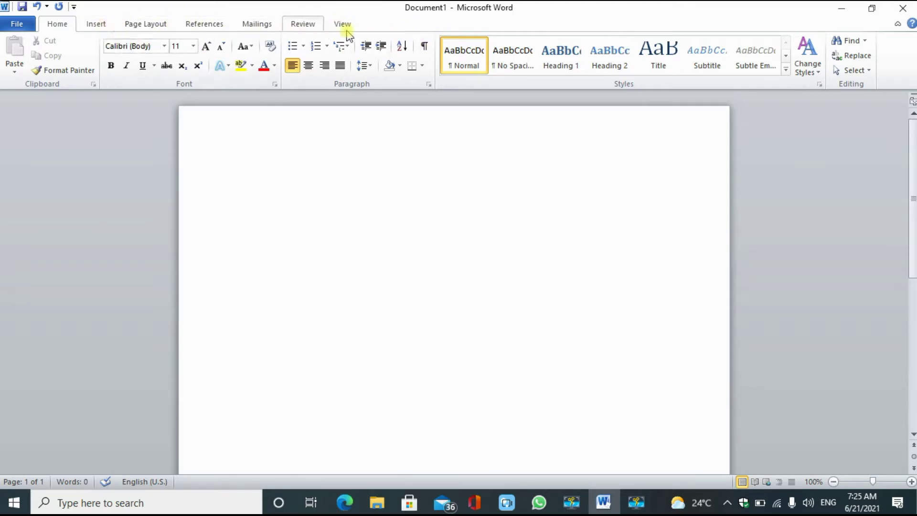
Insert the picture named "original" from the sky background folder into the blank document.
left_click(96, 25)
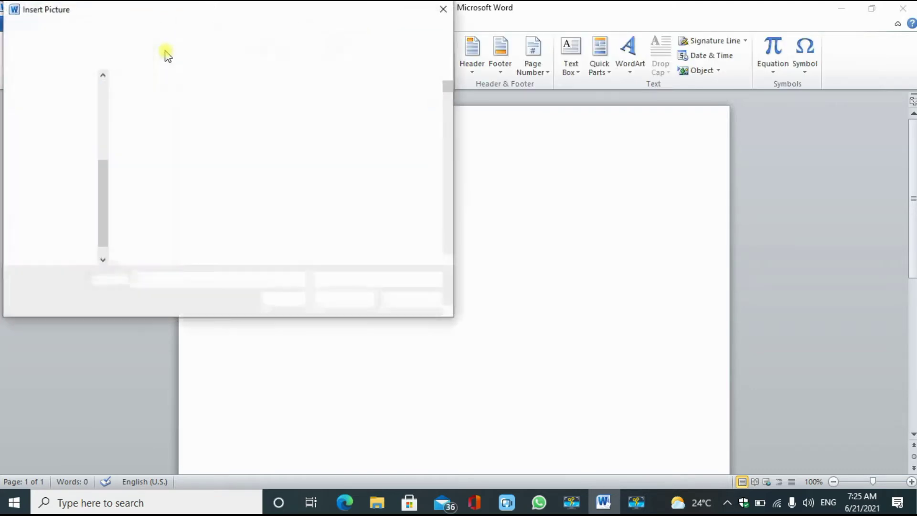
left_click_drag(448, 91, 449, 177)
left_click(395, 185)
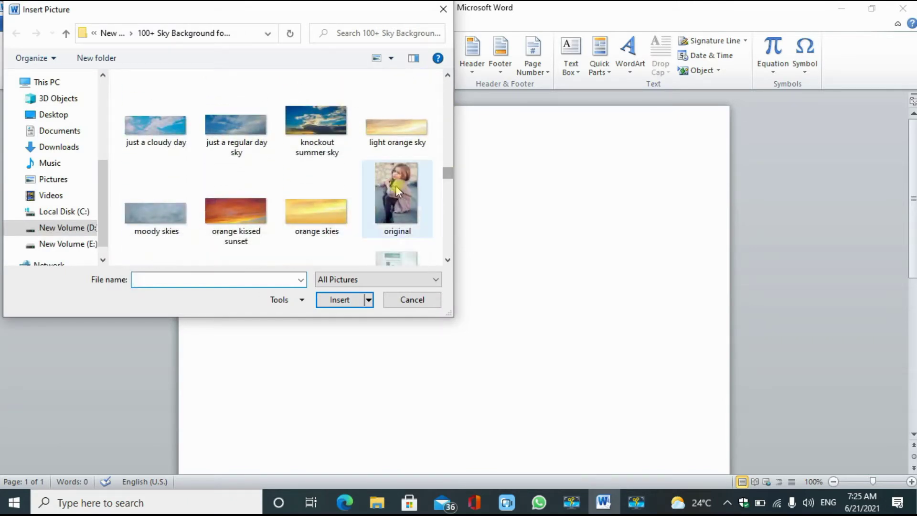
left_click(340, 300)
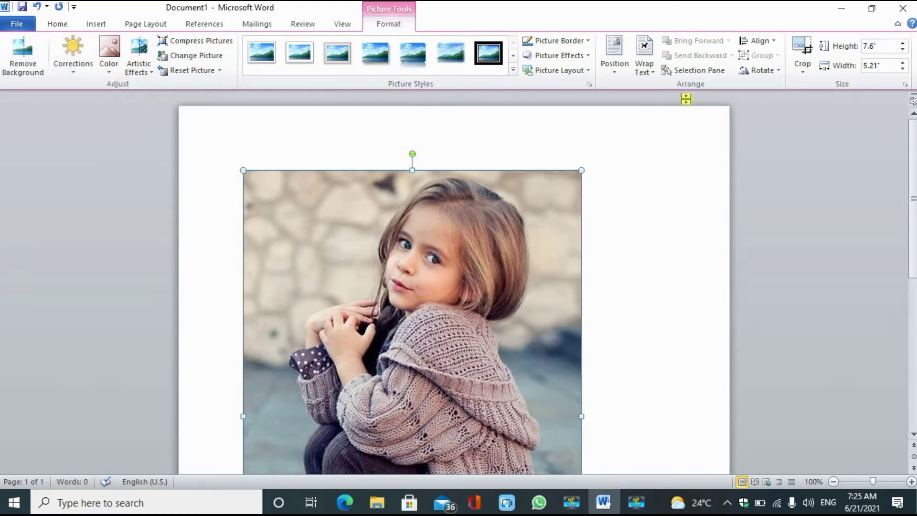
Start Remove Background on the inserted picture of the girl.
left_click_drag(469, 257, 412, 266)
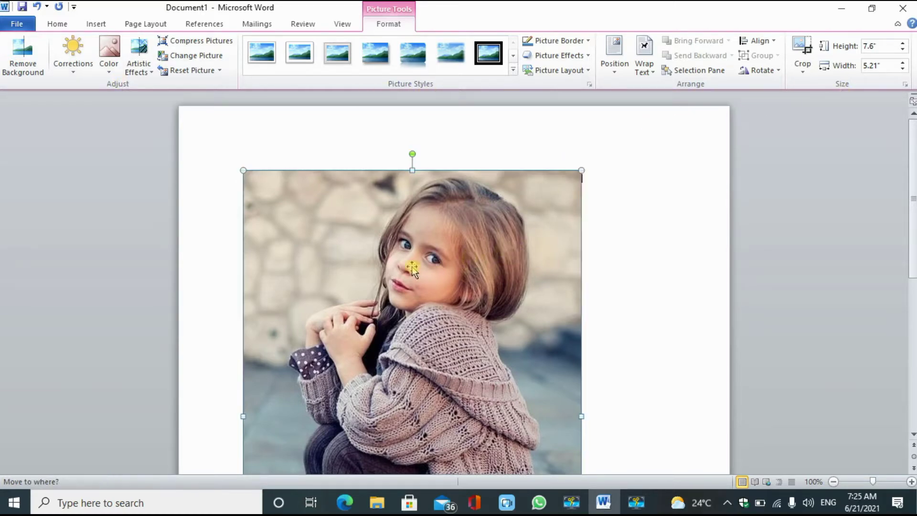
left_click(23, 66)
left_click(479, 306)
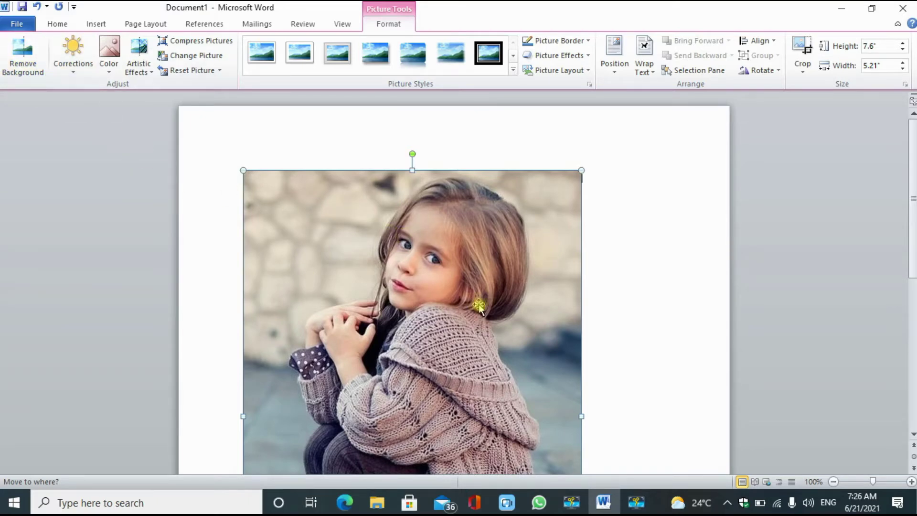
left_click(27, 47)
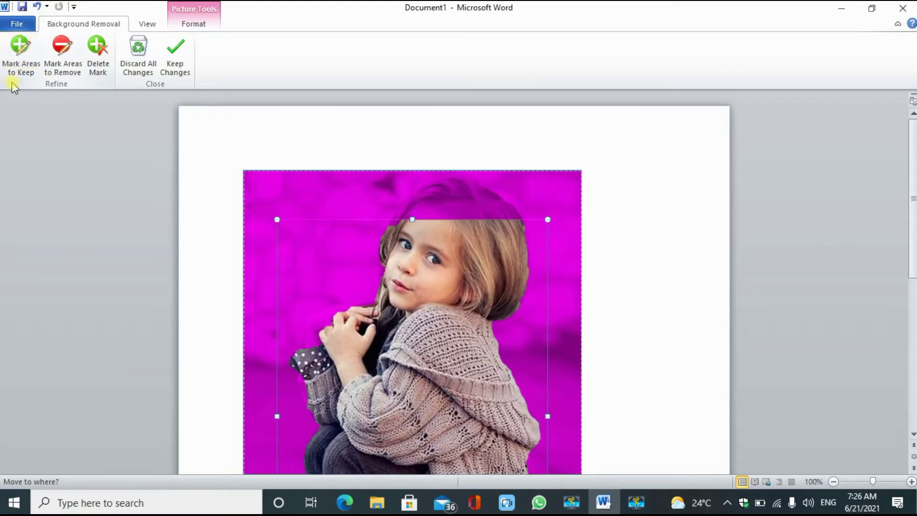
left_click(66, 80)
Extend the background-removal frame to the picture's upper and lower edges so it encloses the girl's hair and boots.
left_click_drag(415, 211, 416, 186)
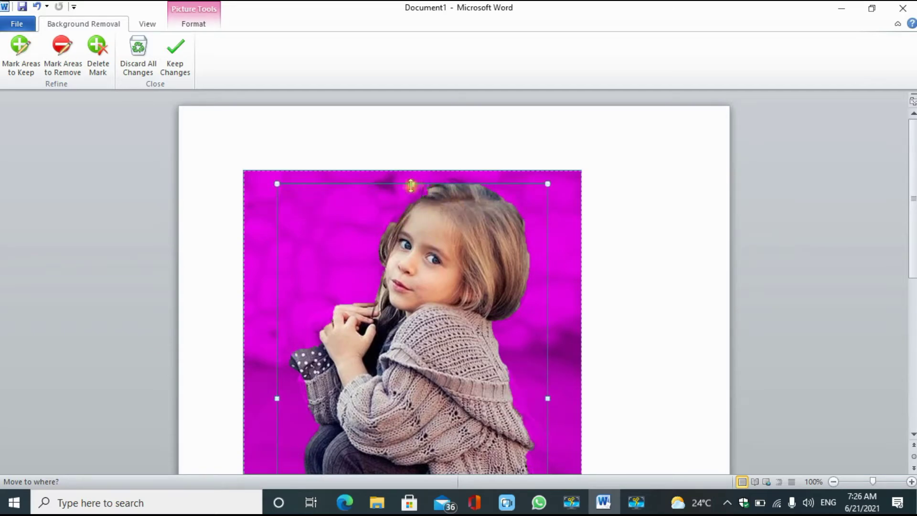
left_click_drag(411, 182, 412, 170)
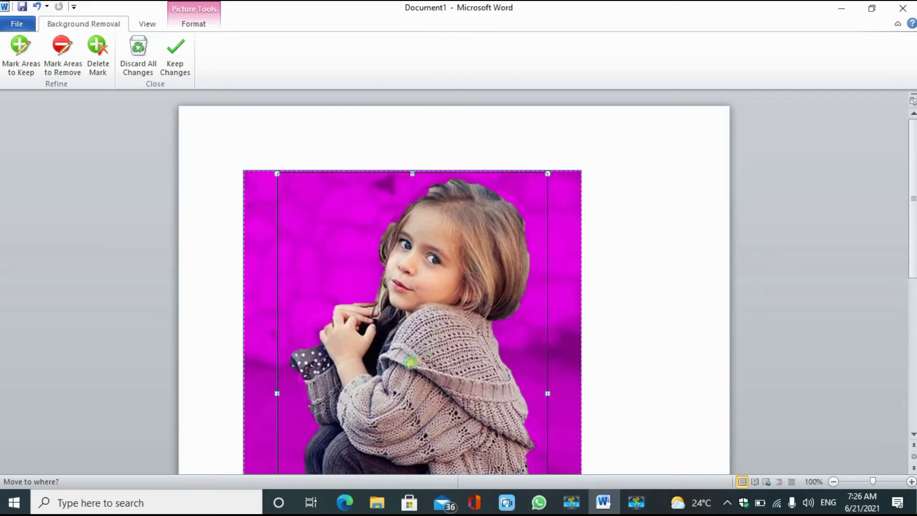
left_click_drag(914, 234, 914, 308)
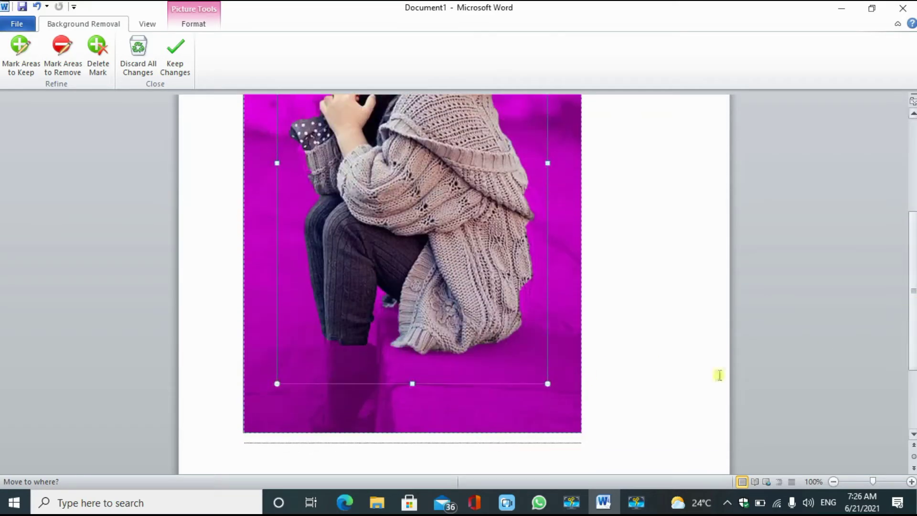
left_click_drag(411, 386, 418, 432)
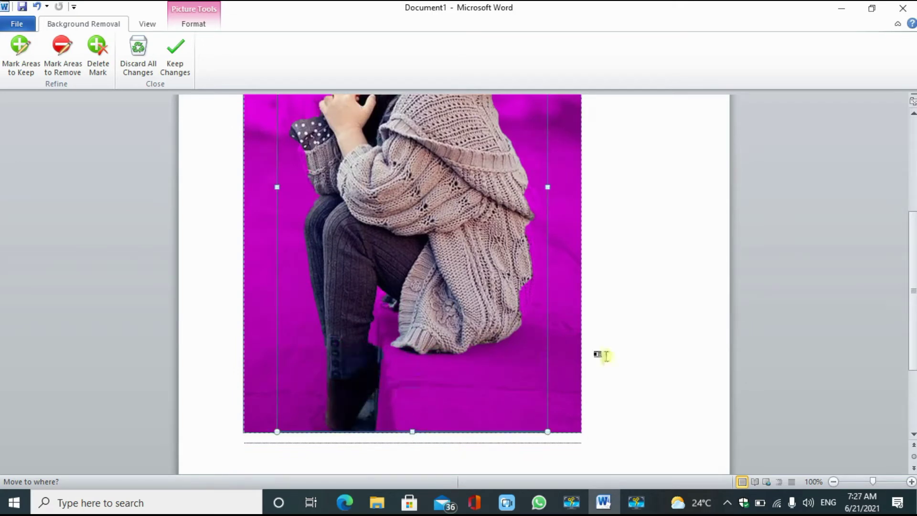
Keep the background-removal changes to preview the cut-out, and undo them to return to refining the picture.
left_click_drag(914, 346, 894, 268)
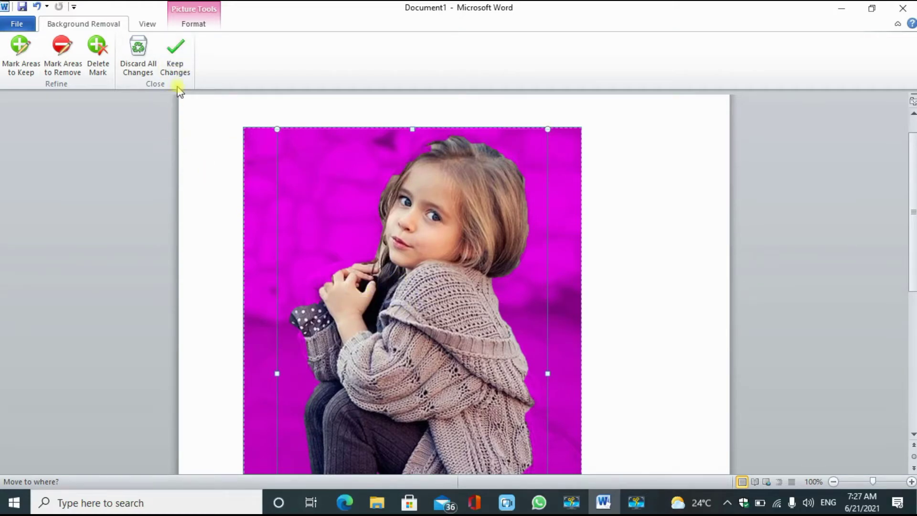
left_click(174, 60)
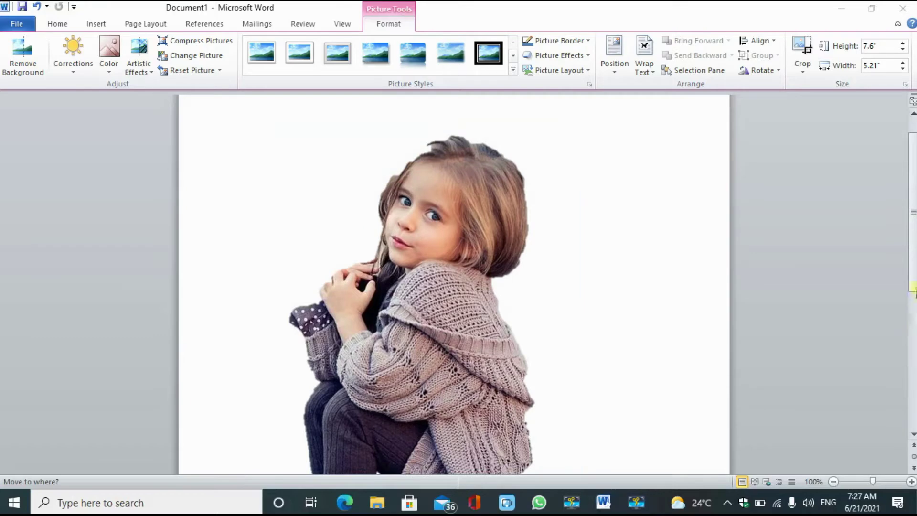
mouse_move(911, 187)
left_mouse_down()
mouse_move(905, 271)
mouse_move(905, 183)
left_mouse_up()
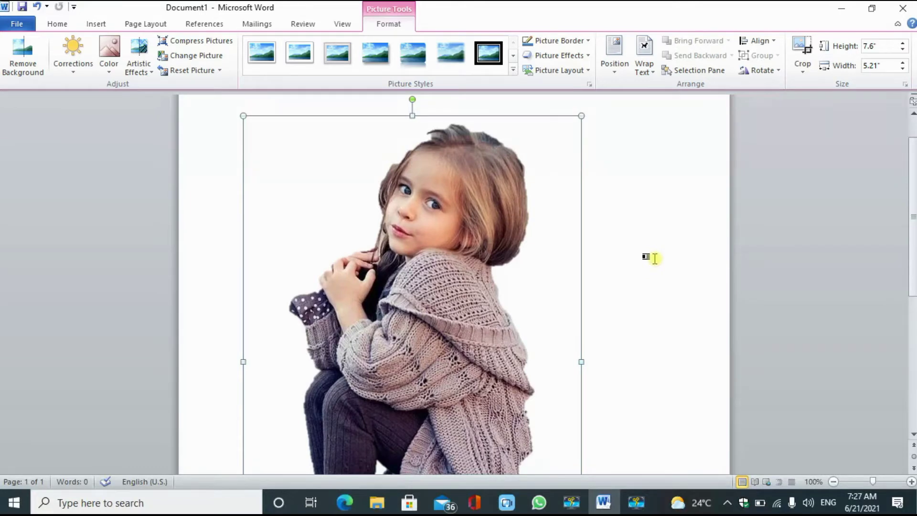
key("ctrl+z")
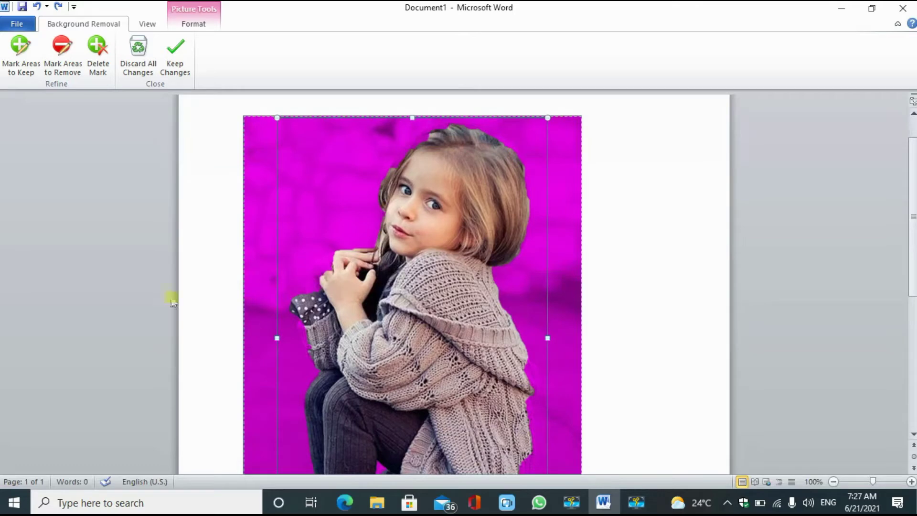
Mark the girl's missing hand and wrist as areas to keep with several marks along their outline.
left_click(24, 60)
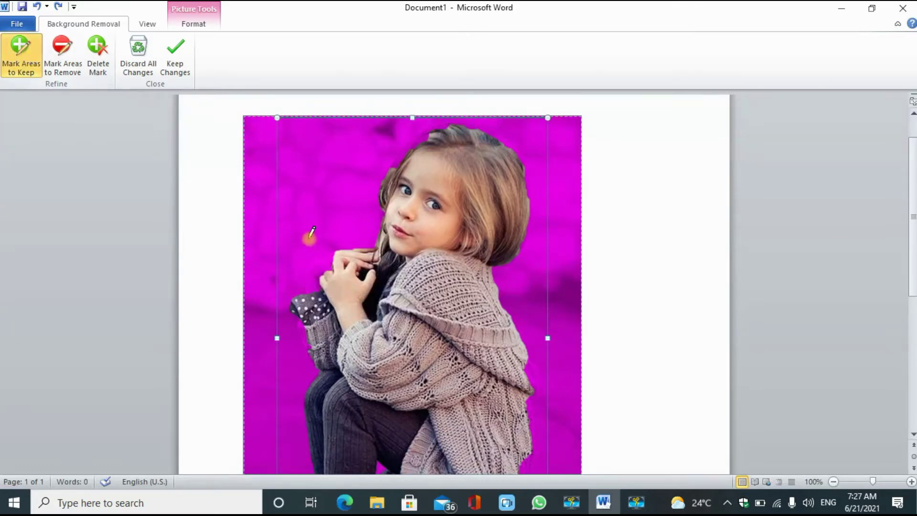
left_click(327, 254)
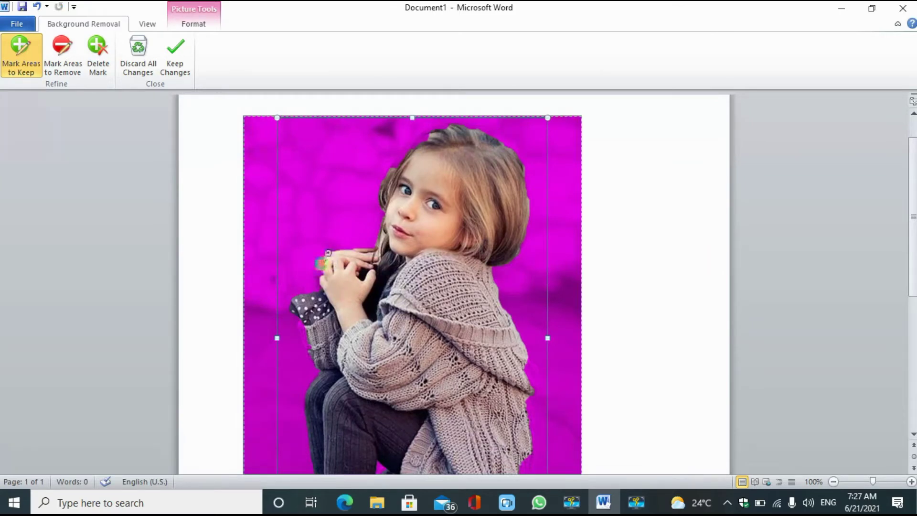
left_click(321, 262)
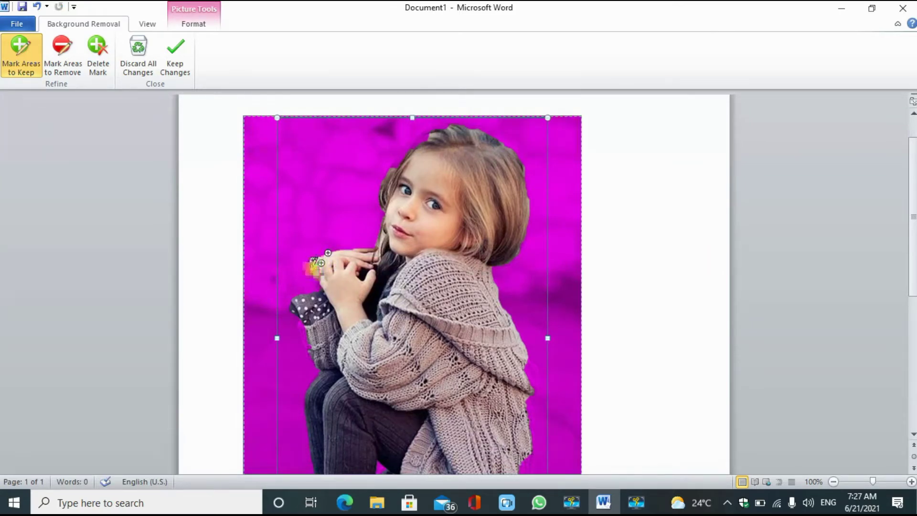
left_click(309, 271)
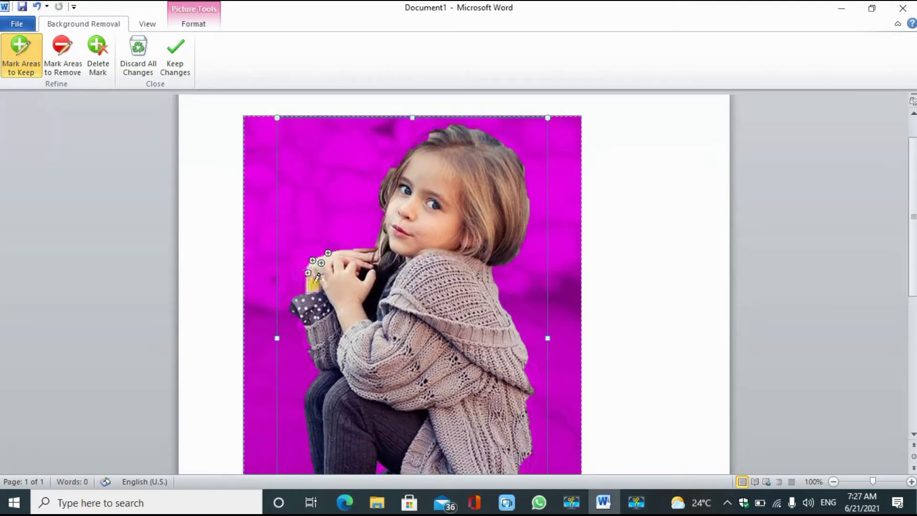
left_click_drag(332, 258, 377, 235)
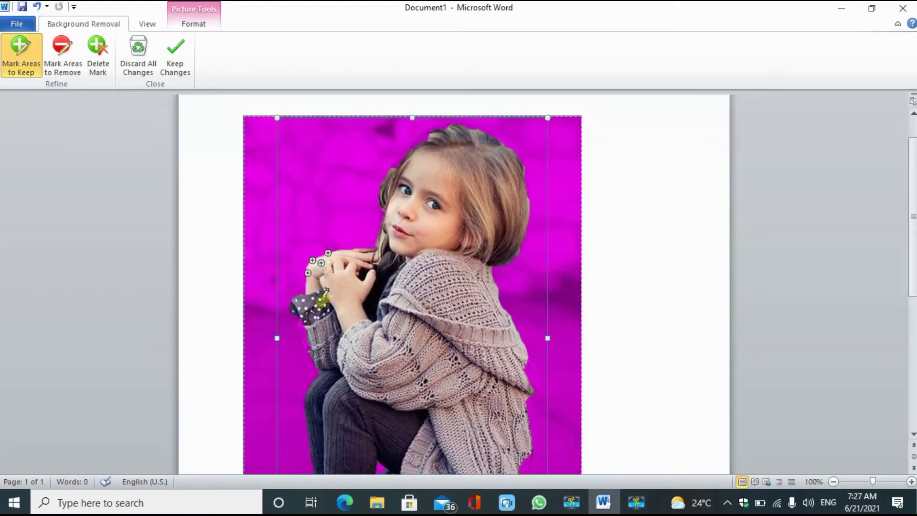
Mark the outer edge of the sweater sleeve below the dotted cuff as an area to keep.
left_click(307, 325)
left_click(303, 326)
left_click(303, 334)
left_click(308, 349)
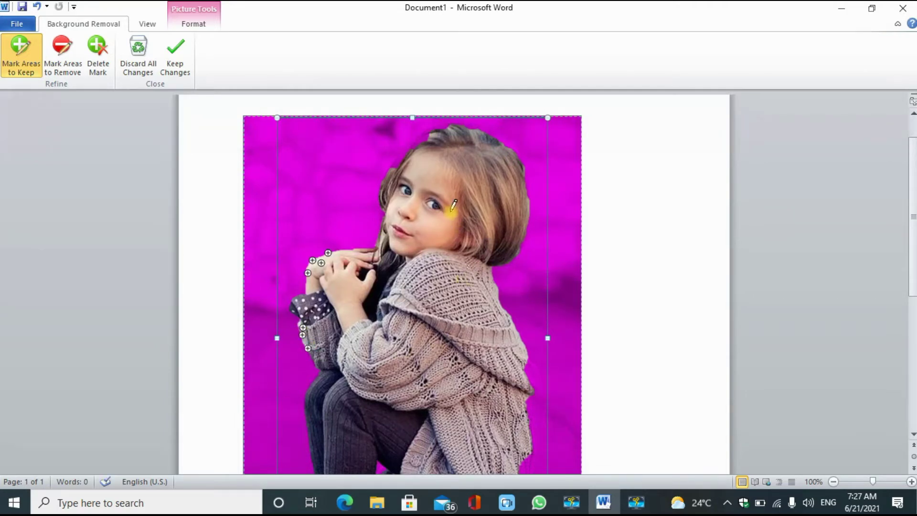
Place a row of keep marks along the hair outline from beside the forehead up towards the crown.
left_click(390, 165)
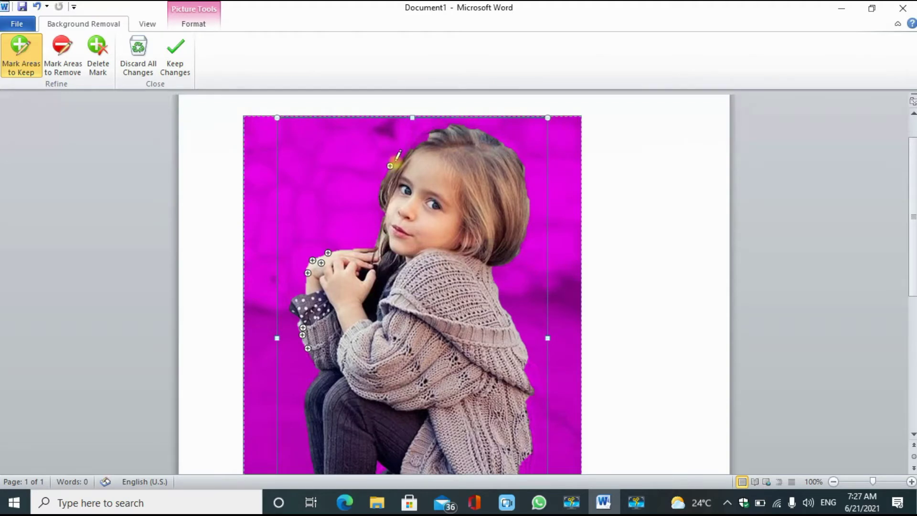
left_click(400, 154)
left_click(406, 148)
left_click(413, 141)
left_click(422, 133)
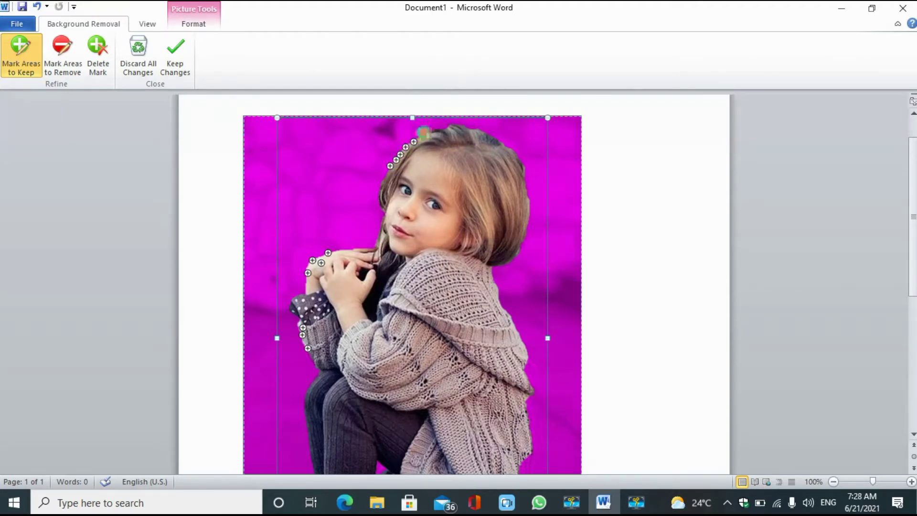
left_click(433, 126)
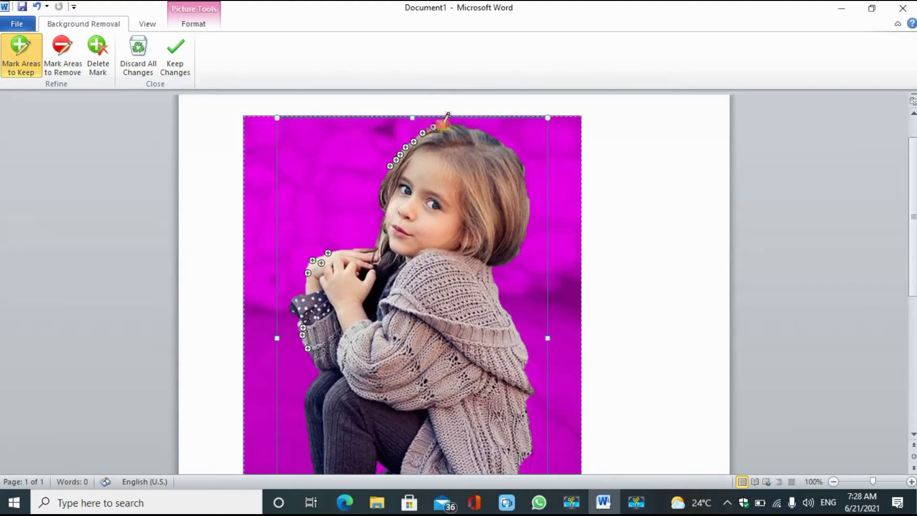
Try an additional keep mark at the crown of the hair twice, undoing the first and deleting the second.
left_click(442, 125)
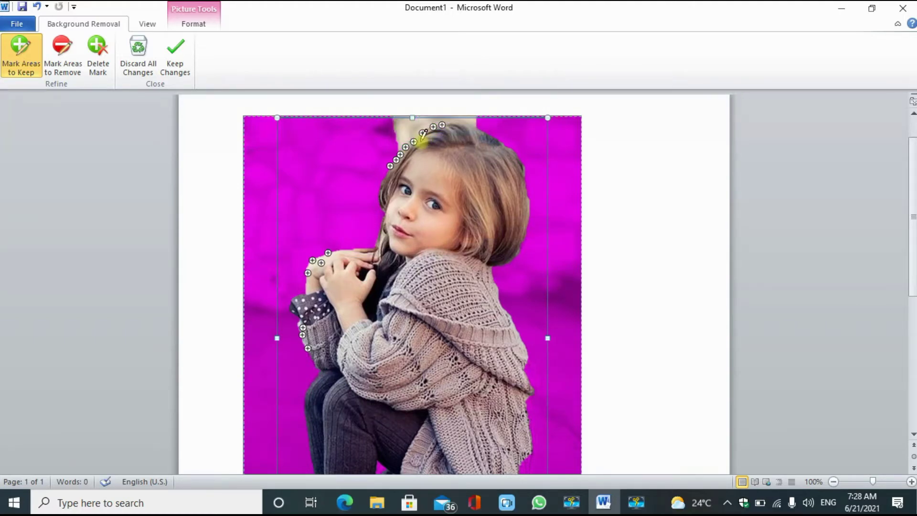
key("ctrl+z")
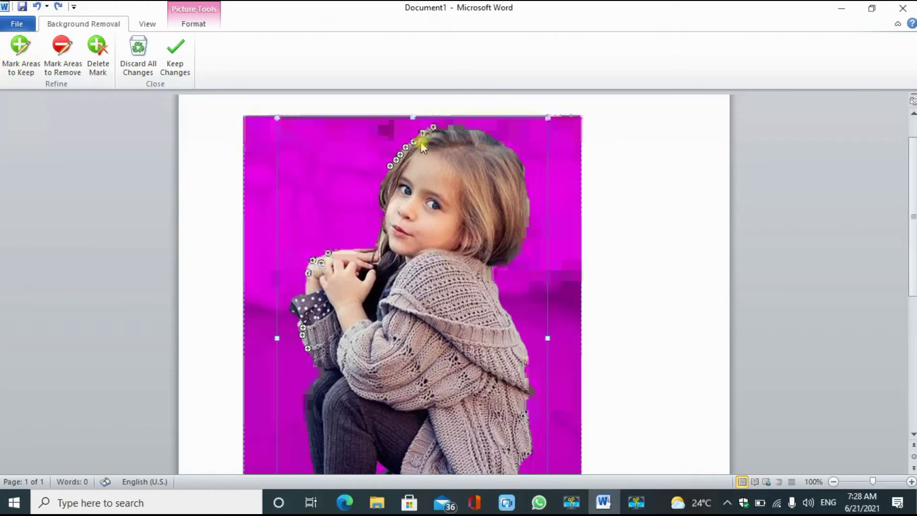
left_click(21, 53)
left_click_drag(434, 128, 444, 124)
left_click(442, 127)
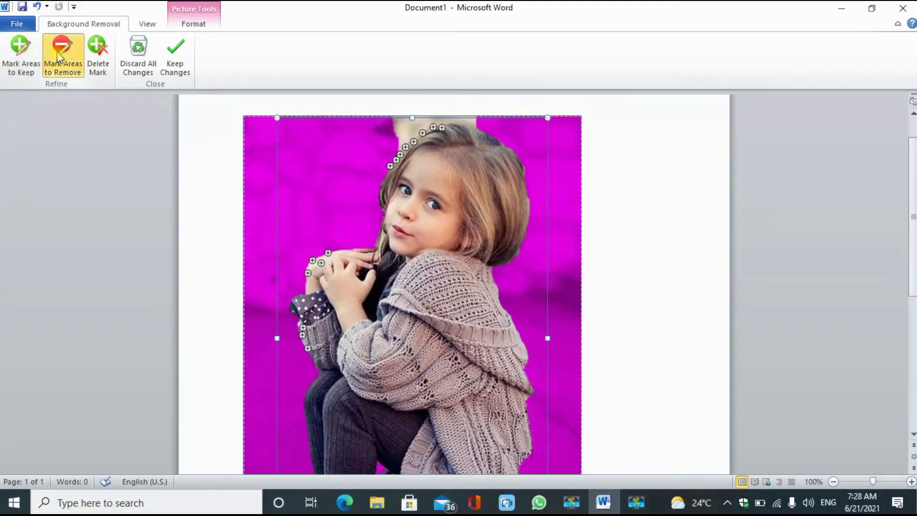
left_click(98, 55)
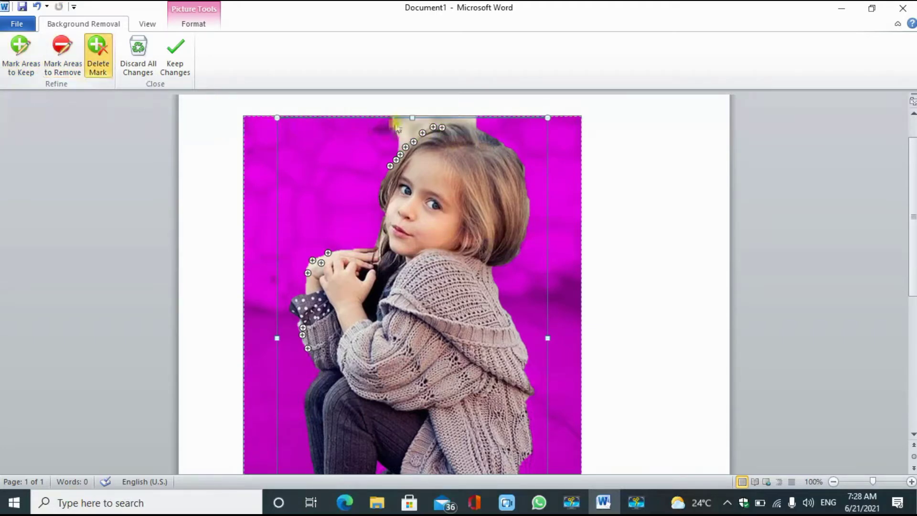
left_click(443, 128)
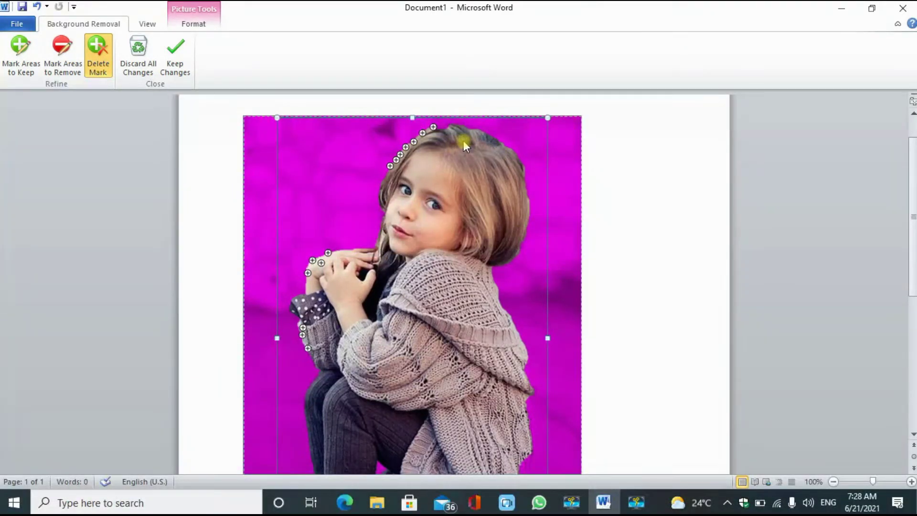
Place a row of removal marks along the back outline of the hair, from the lower tips up to near the crown.
left_click(62, 67)
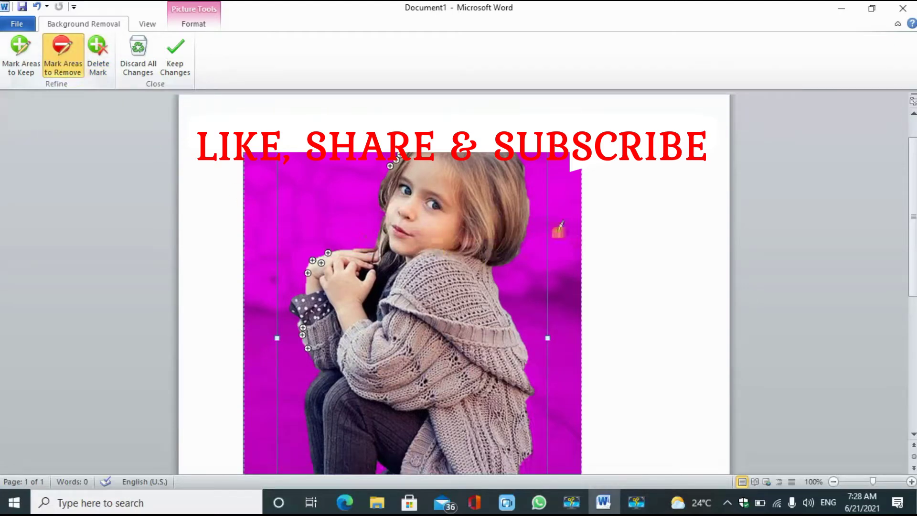
left_click(519, 244)
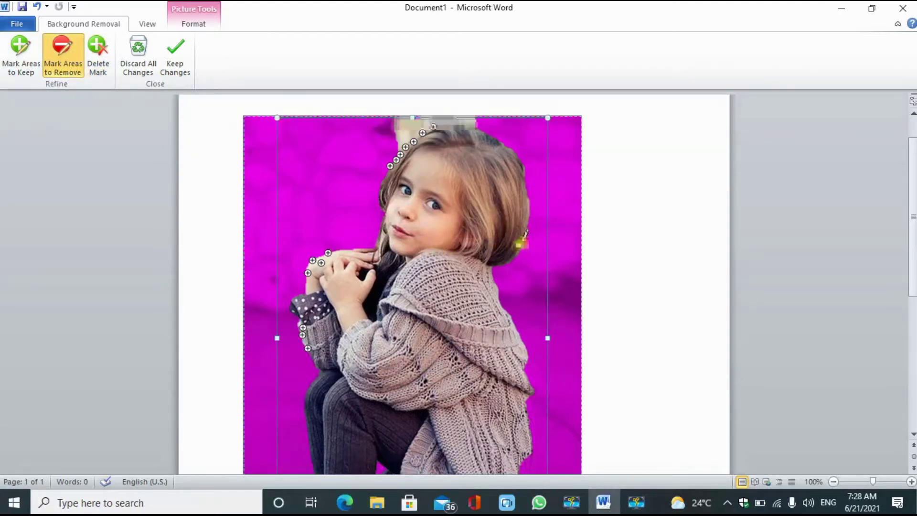
left_click(521, 233)
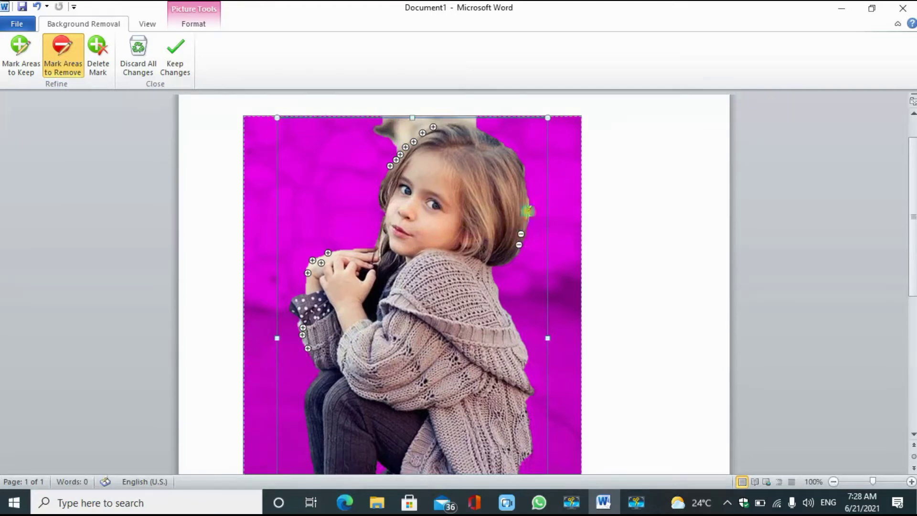
left_click(526, 210)
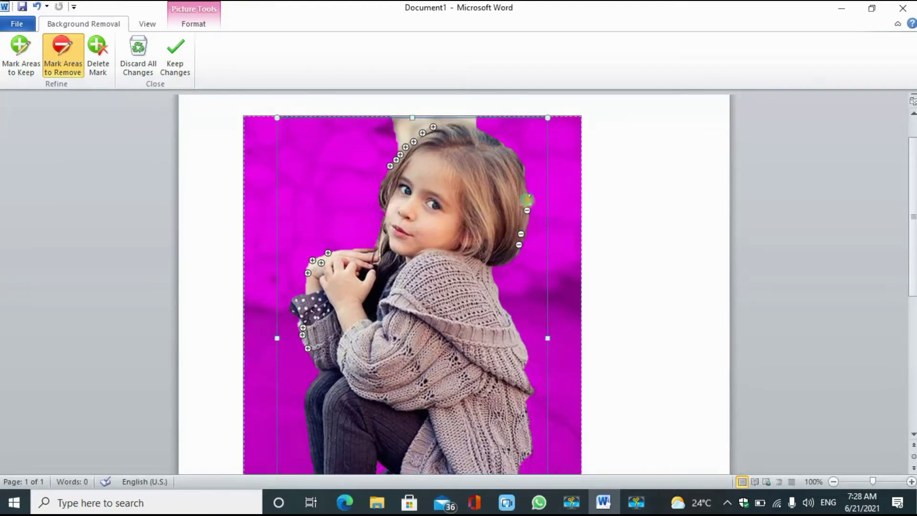
left_click(527, 198)
left_click(524, 178)
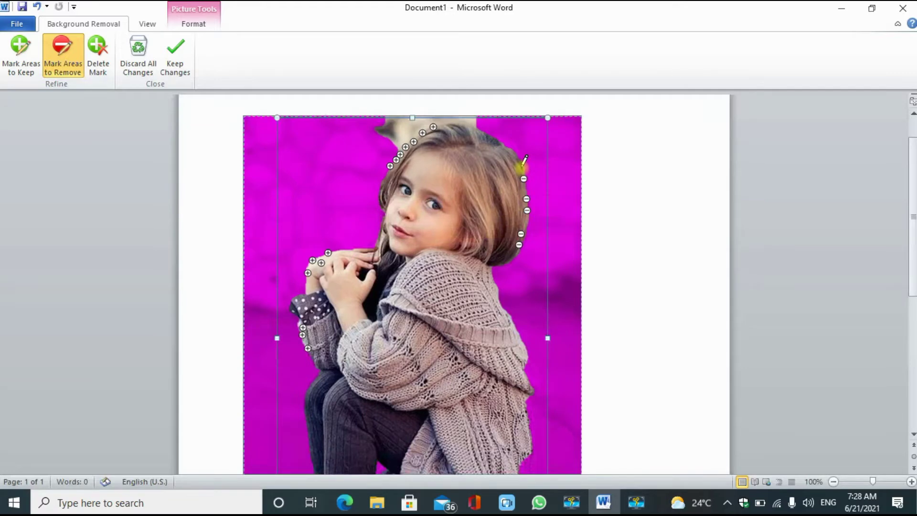
left_click_drag(521, 173, 514, 154)
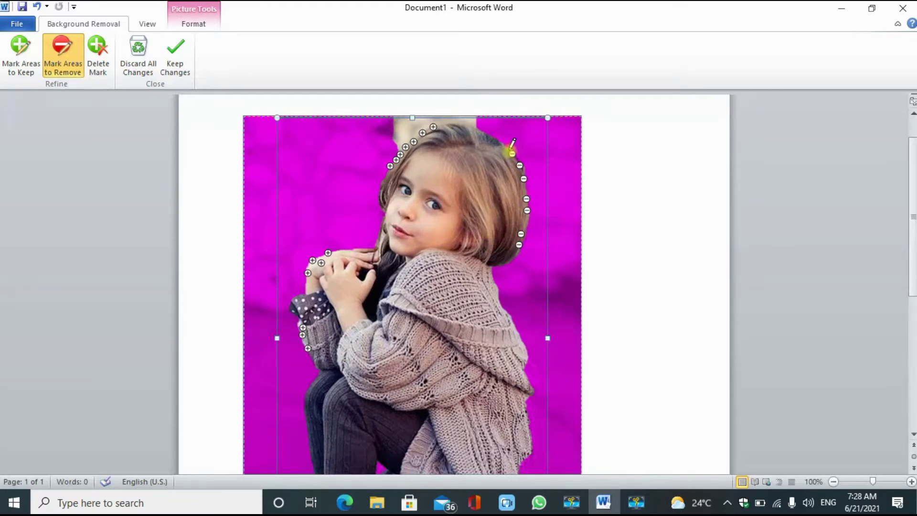
left_click(503, 148)
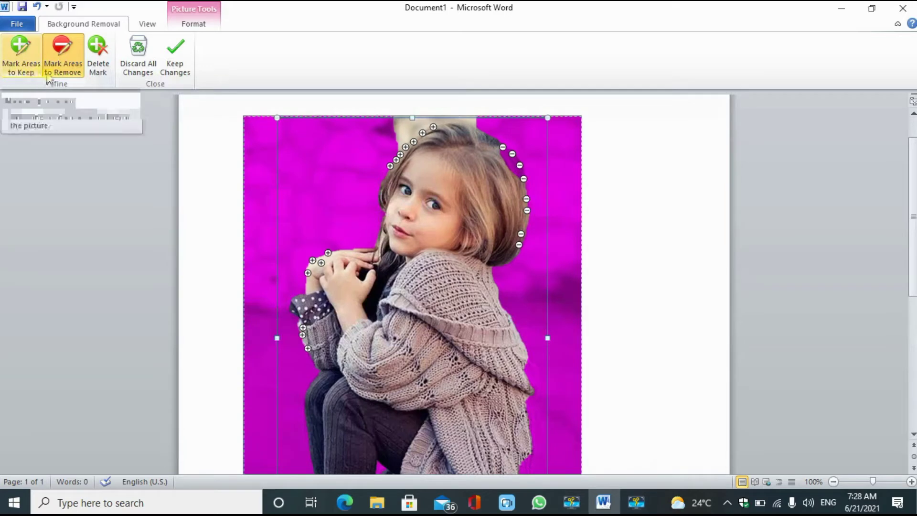
Delete the uppermost removal mark along the back of the hair and keep the background removal changes.
left_click(98, 55)
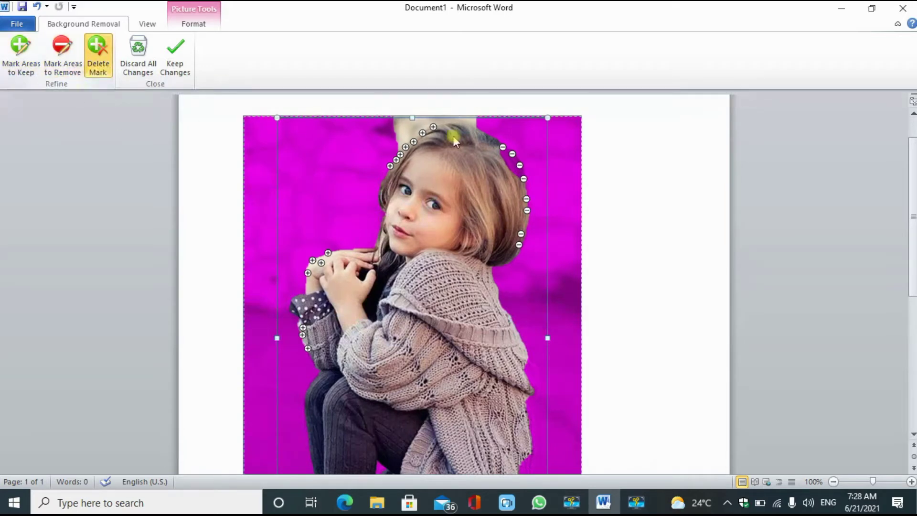
left_click(504, 147)
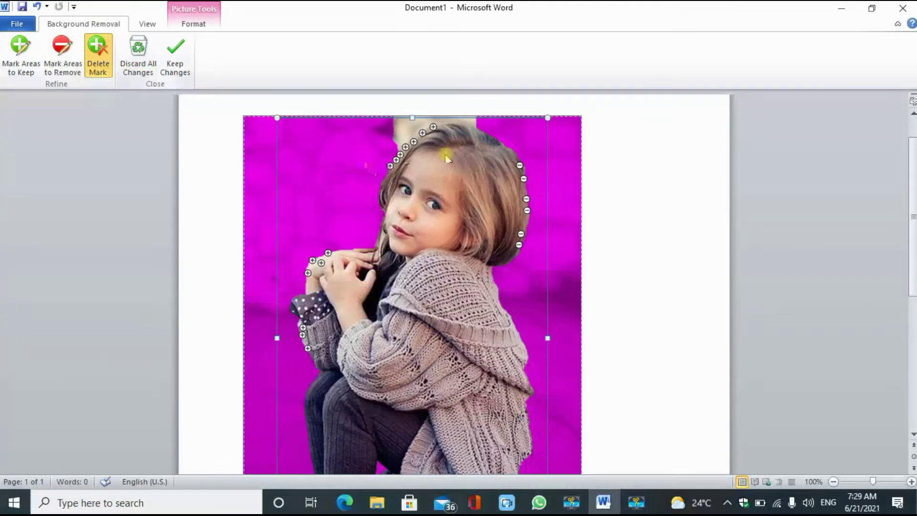
left_click(175, 59)
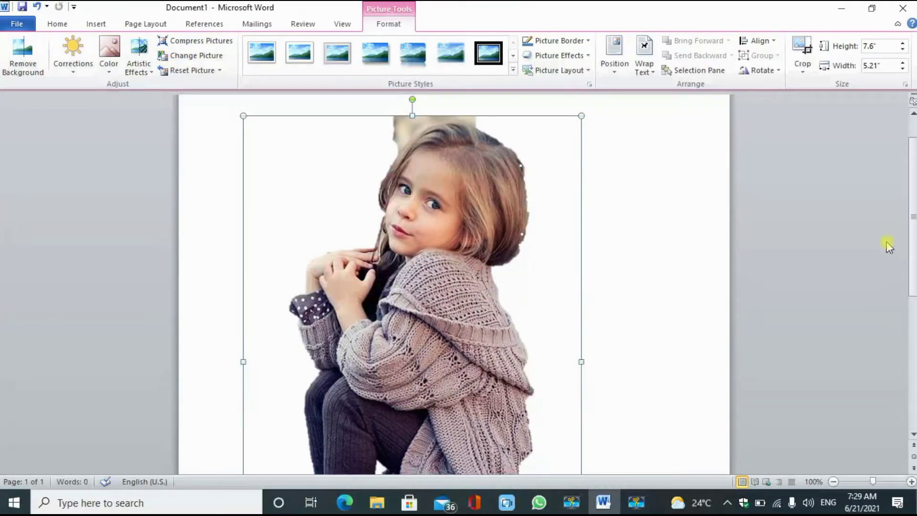
left_click_drag(914, 260, 911, 197)
left_click(379, 201)
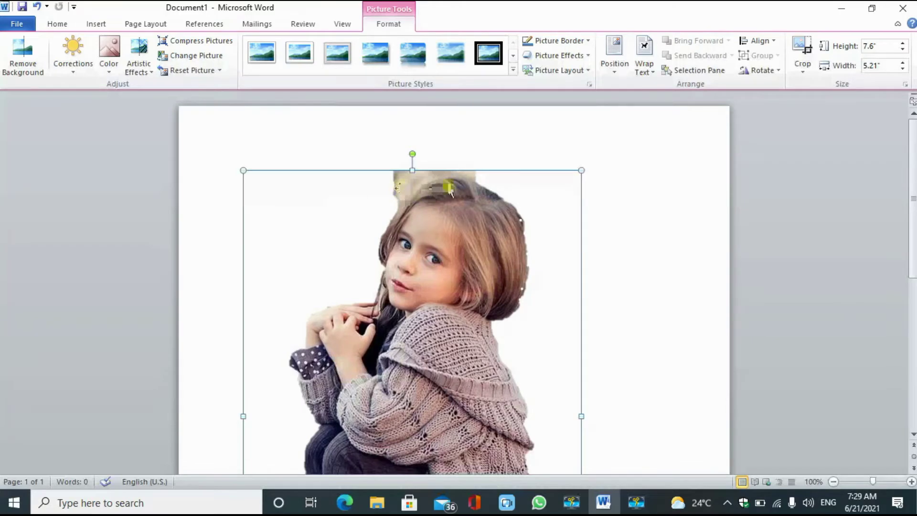
Enlarge the picture to 9.61" by 6.58", mark the leftover background patch around the crown for removal, and keep the changes.
left_click_drag(582, 169, 671, 159)
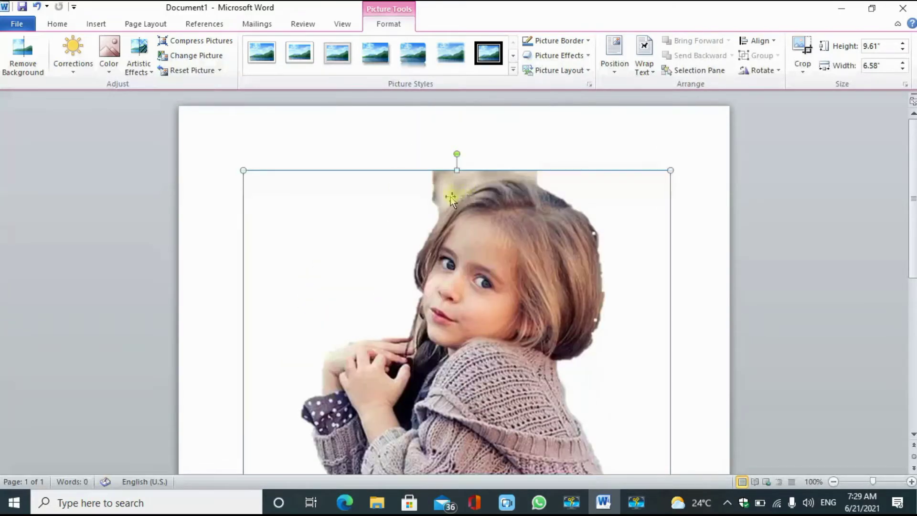
left_click(24, 60)
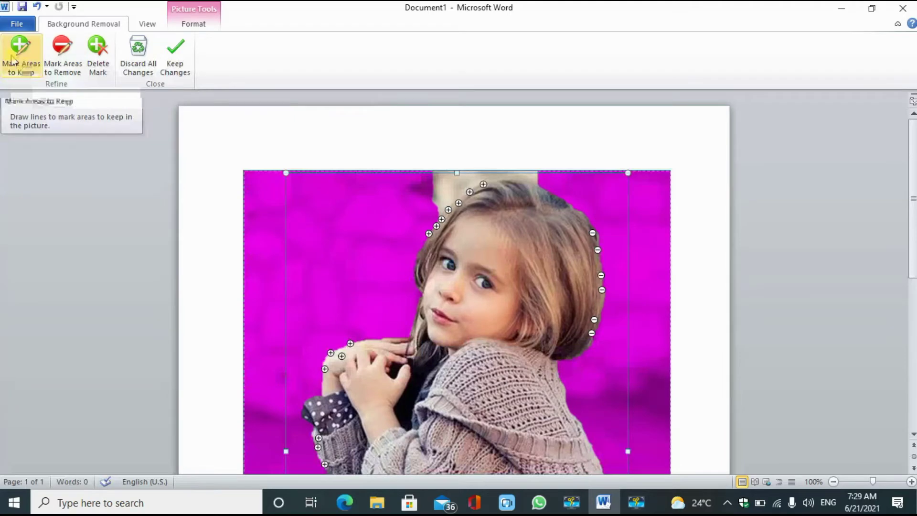
left_click(62, 53)
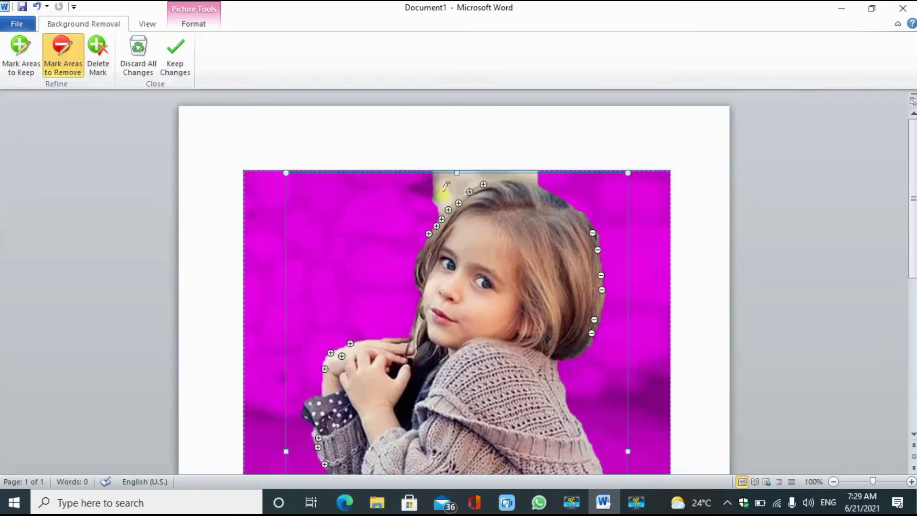
left_click_drag(448, 187, 432, 196)
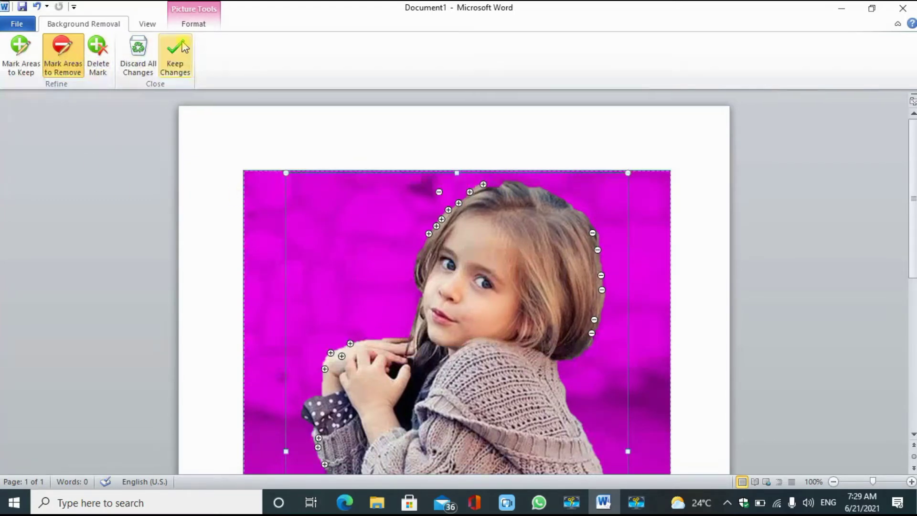
left_click(175, 53)
scroll(358, 204, "down", 3)
scroll(363, 206, "up", 3)
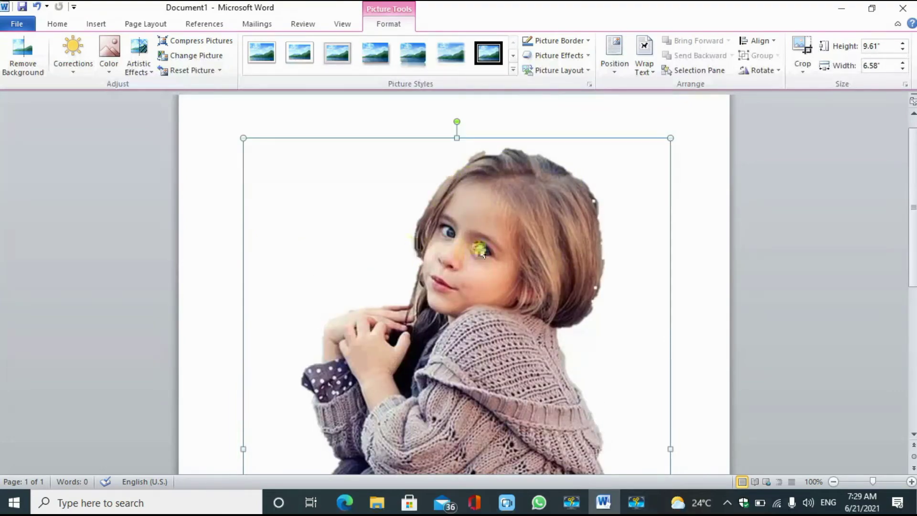
scroll(480, 251, "down", 10)
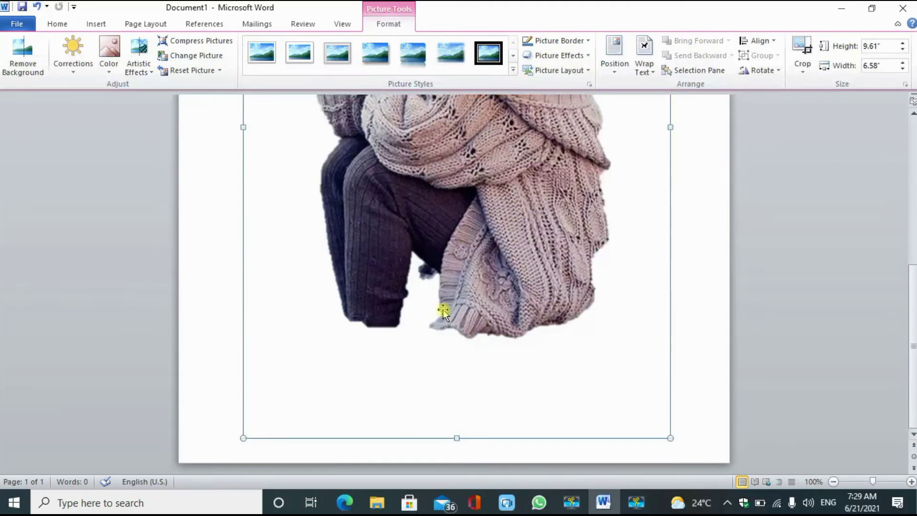
scroll(442, 309, "up", 10)
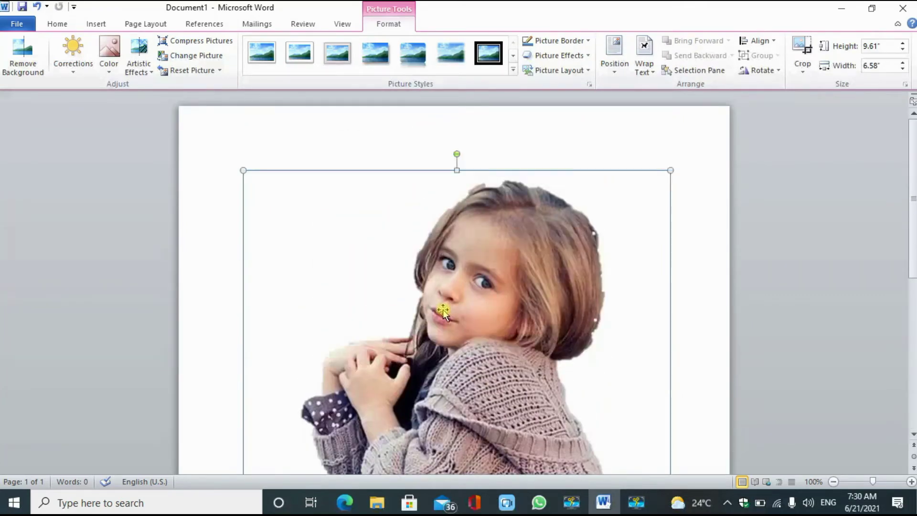
scroll(443, 310, "down", 3)
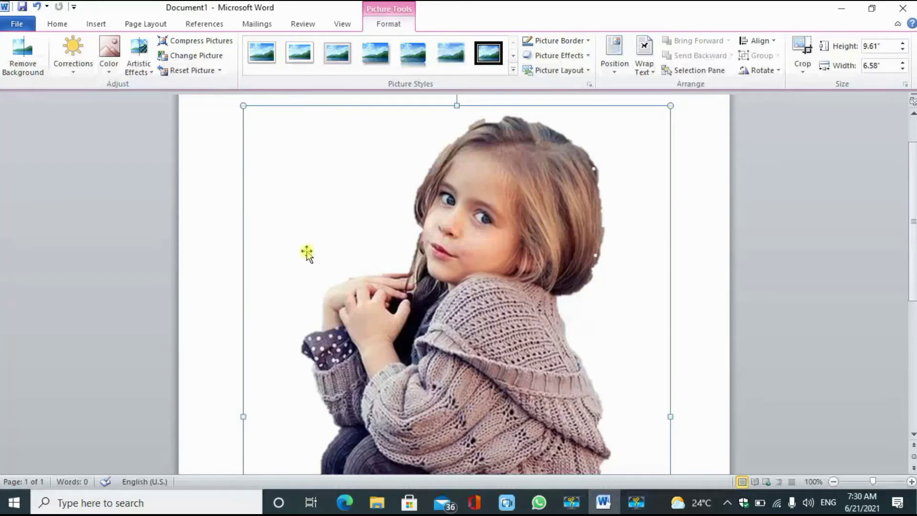
Undo the last background removal and the enlargement, and keep the restored background removal changes.
key("ctrl+z")
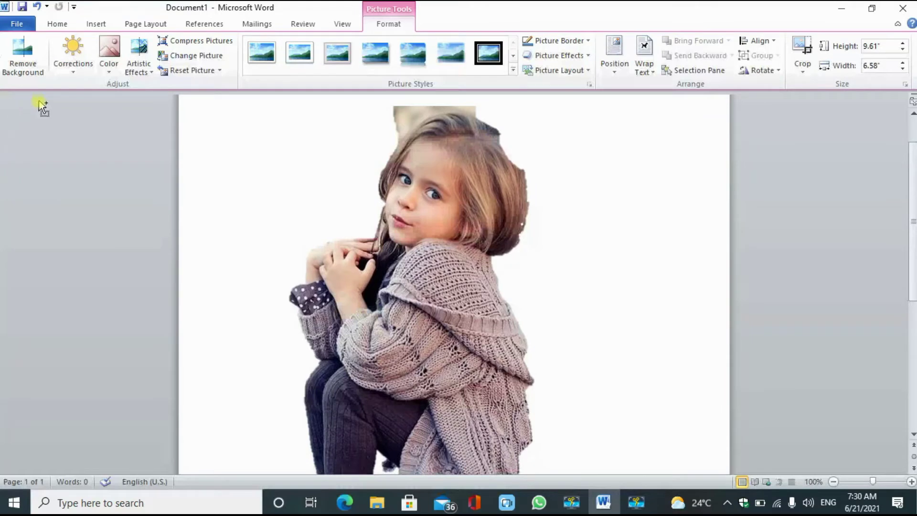
key("ctrl+z")
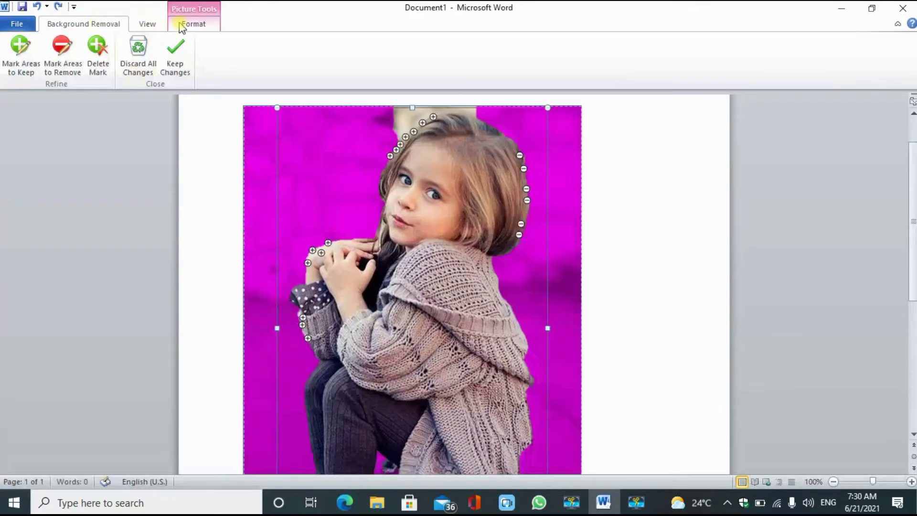
left_click(181, 26)
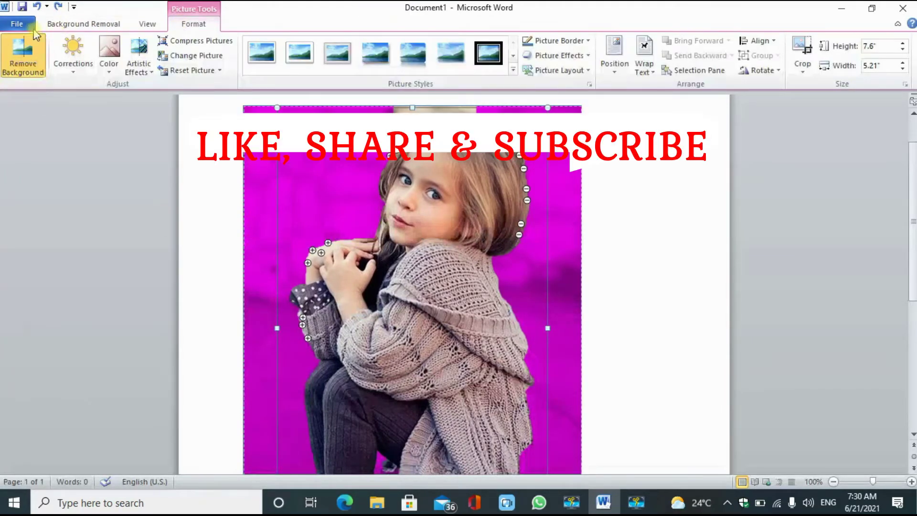
left_click(18, 24)
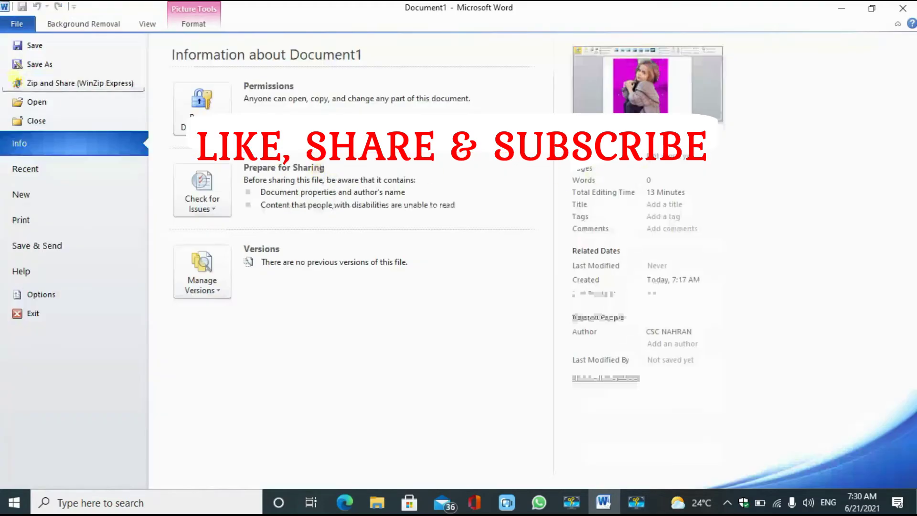
left_click(78, 25)
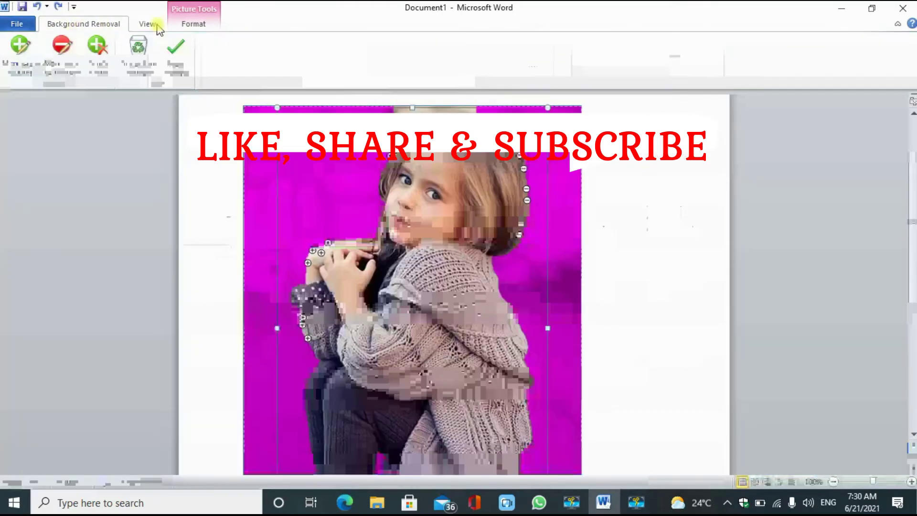
left_click(174, 50)
Replace the selected girl picture by inserting 510f9f0634c22f5dfa661f33ba44c8b0, the woman in the red coat, from the sky background folder.
left_click(58, 23)
left_click(90, 23)
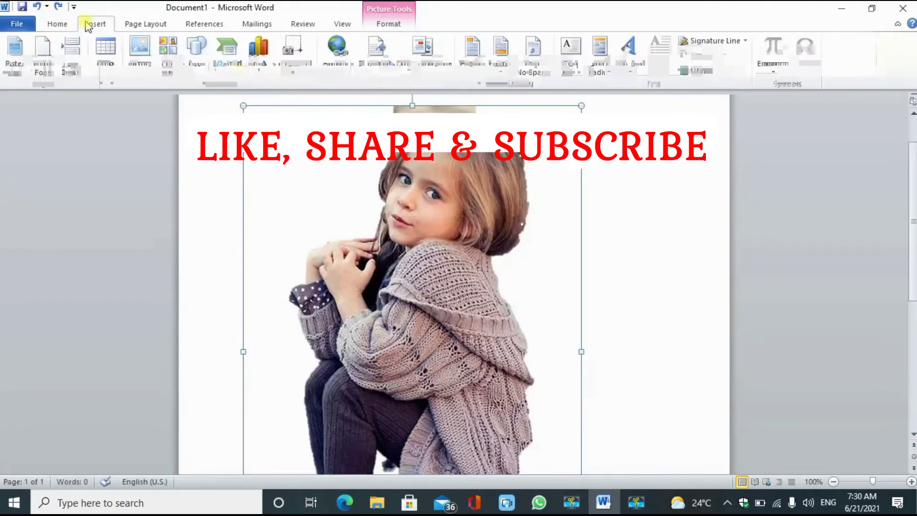
left_click(139, 52)
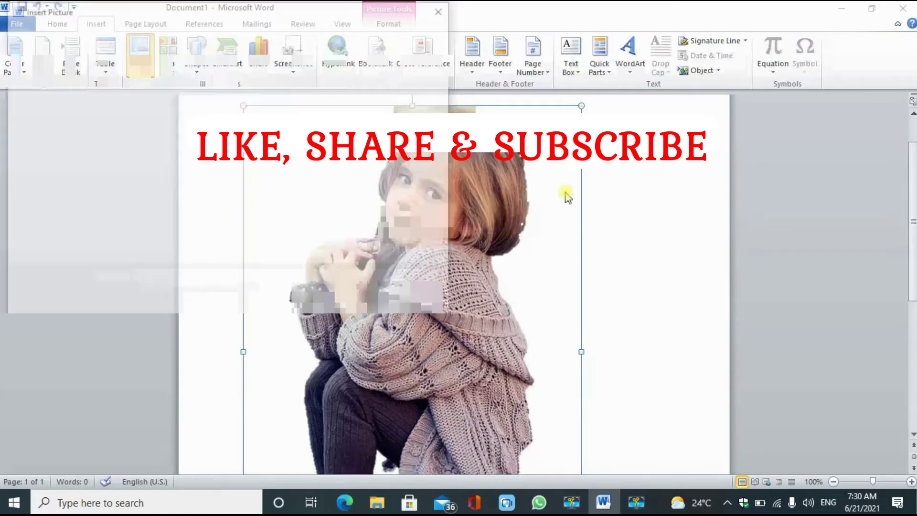
left_click(237, 107)
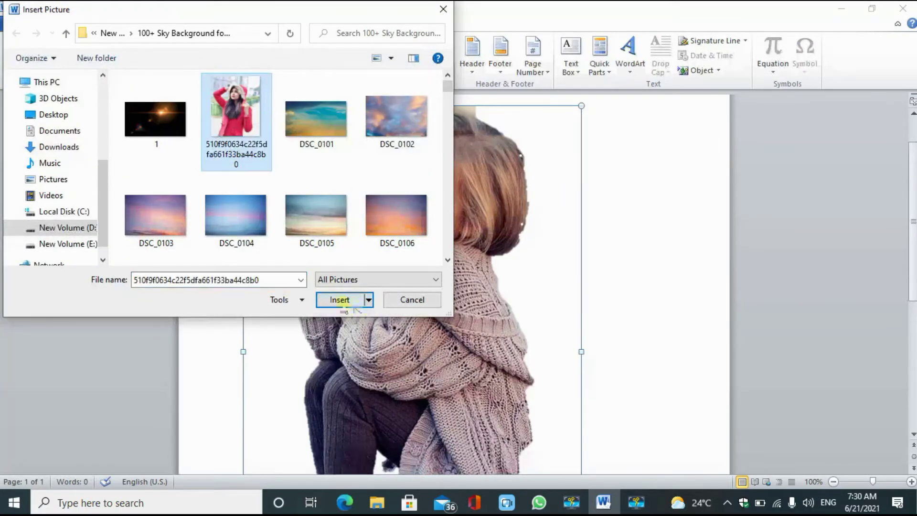
left_click(340, 299)
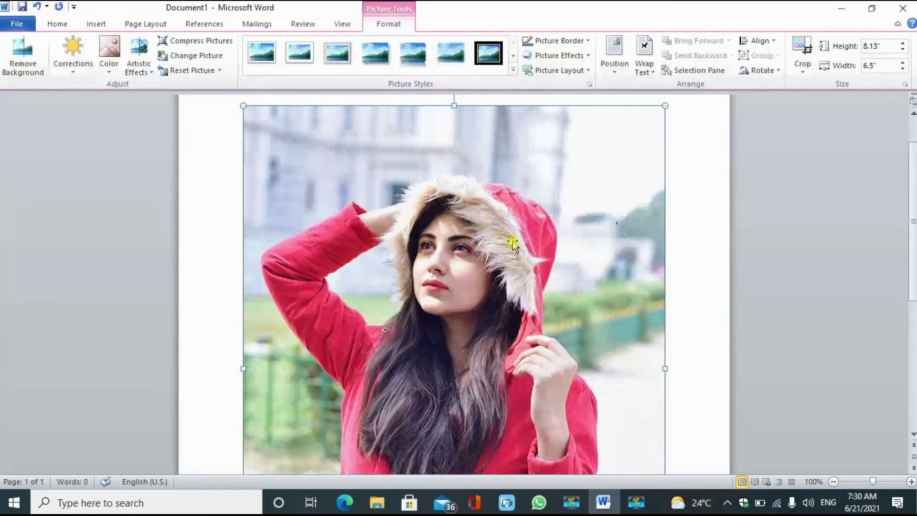
left_click(79, 69)
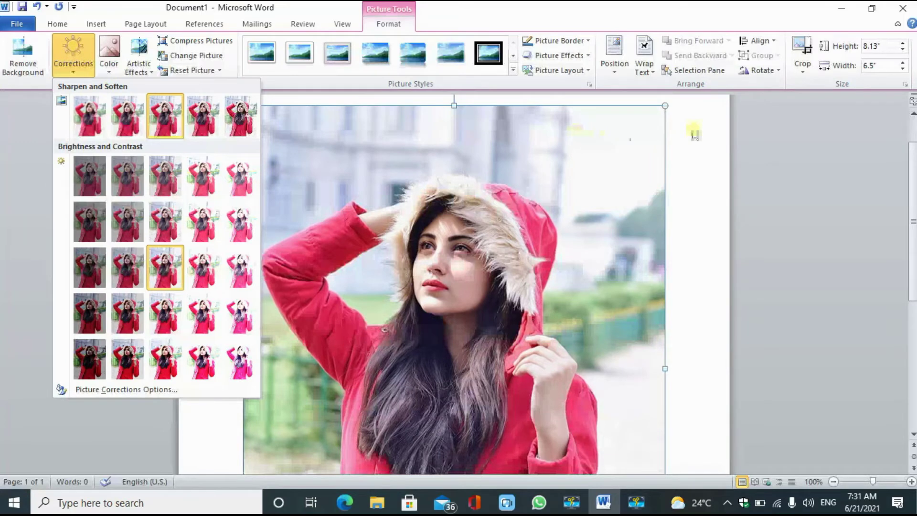
left_click(478, 125)
left_click(115, 73)
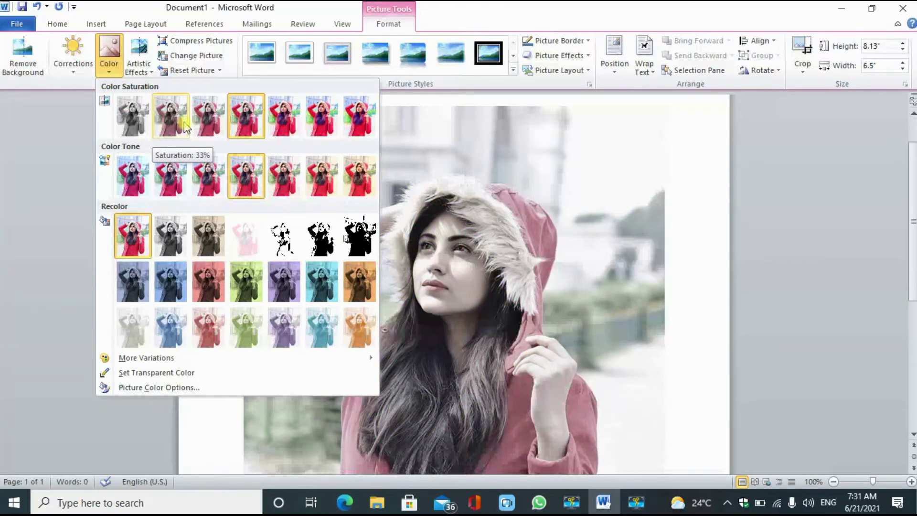
left_click(636, 504)
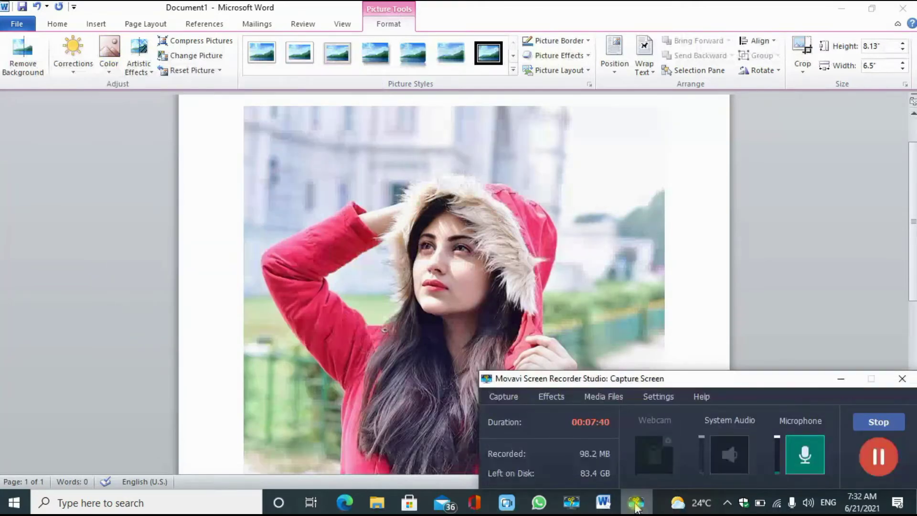
left_click(842, 379)
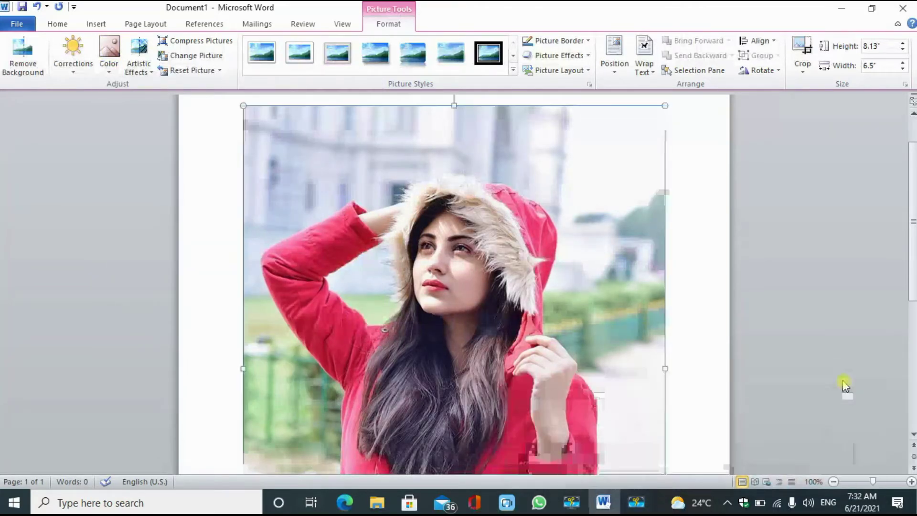
Try the fully desaturated color preset on the picture of the woman, and switch it to the strongest color saturation preset.
left_click(112, 75)
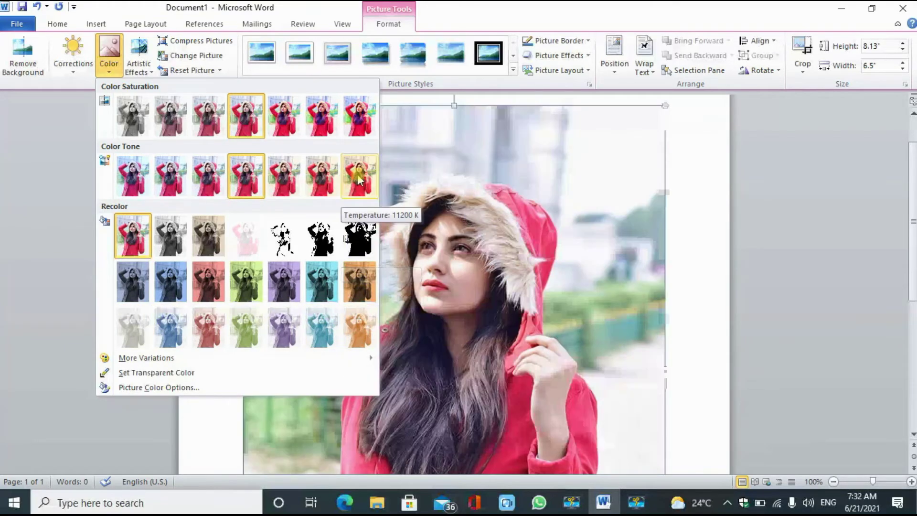
left_click(140, 127)
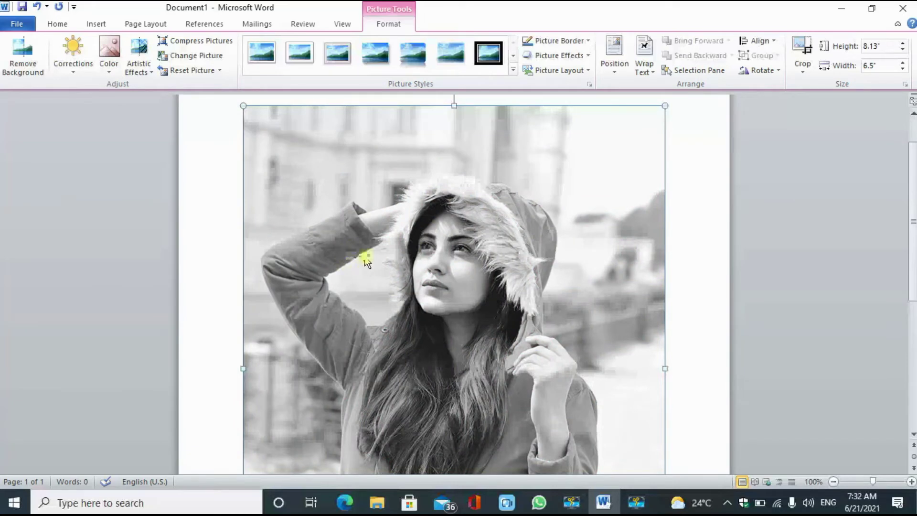
left_click(108, 56)
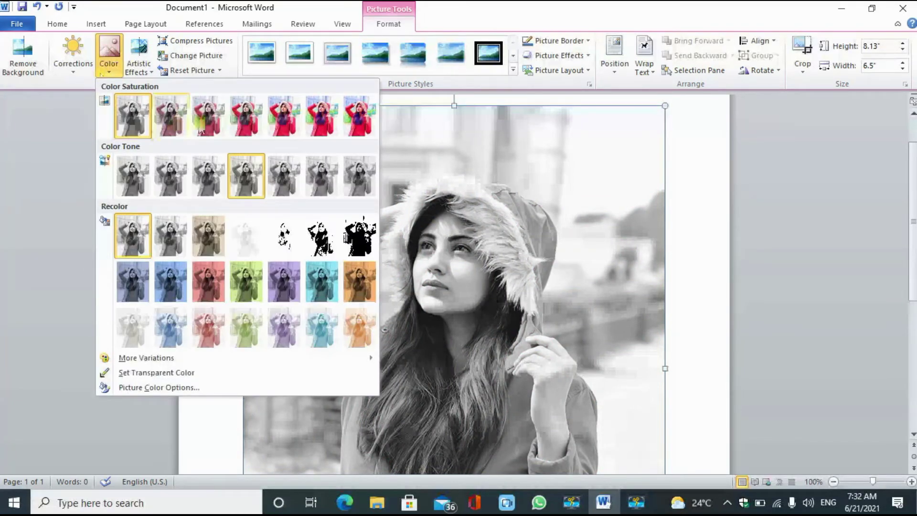
left_click(353, 117)
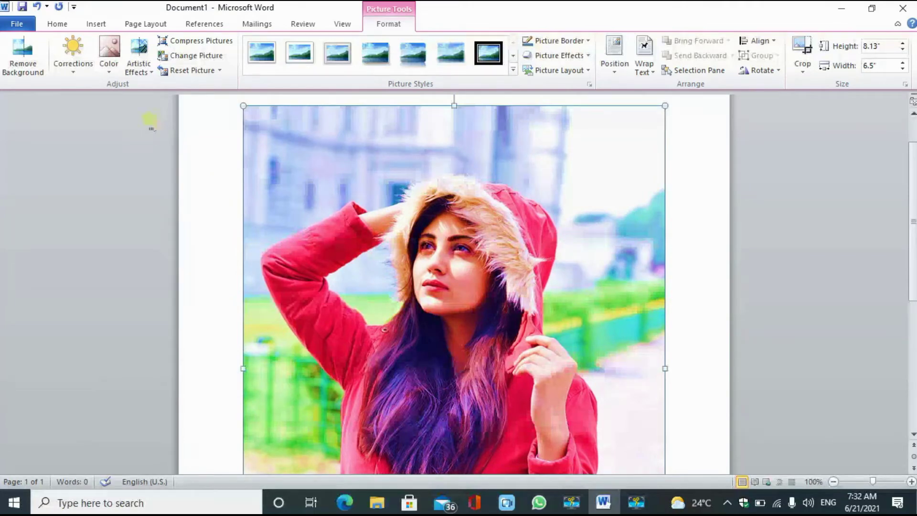
left_click(108, 60)
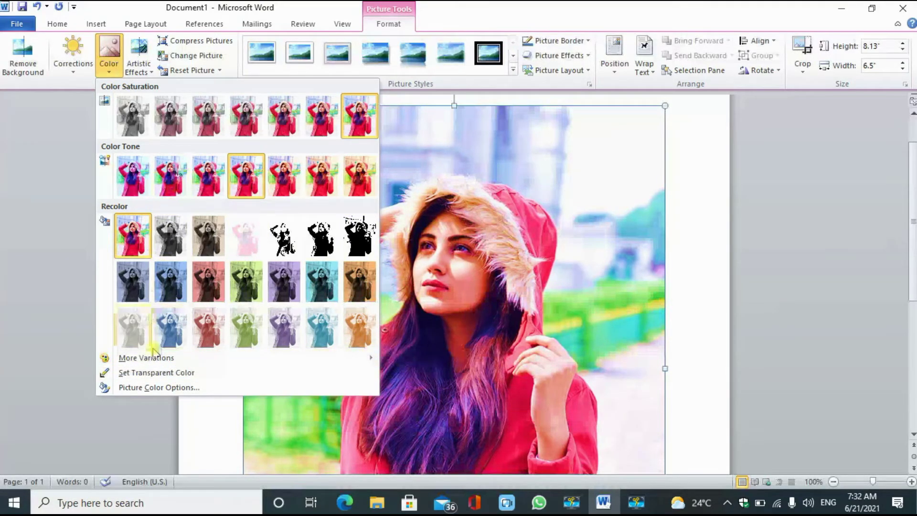
mouse_move(153, 357)
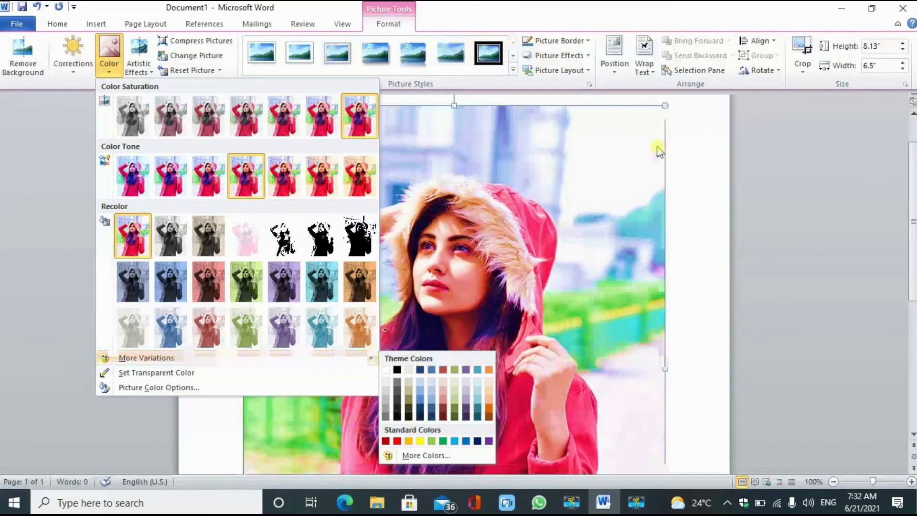
left_click(673, 108)
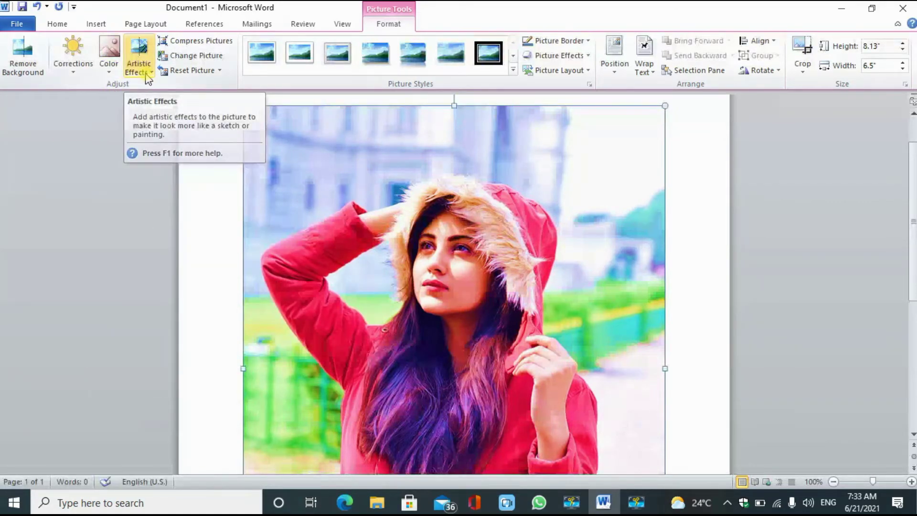
Apply the glowing edges artistic effect to the picture and set its color saturation to the fully desaturated preset.
left_click(146, 76)
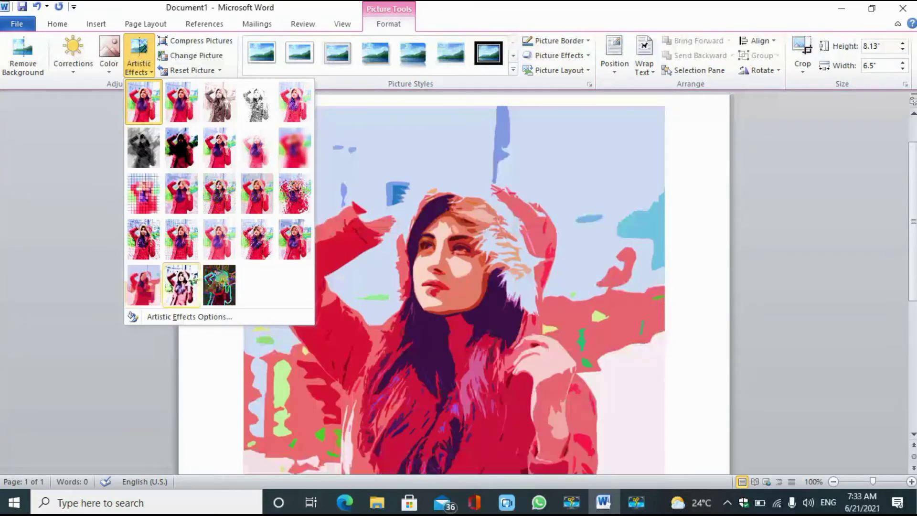
left_click(224, 285)
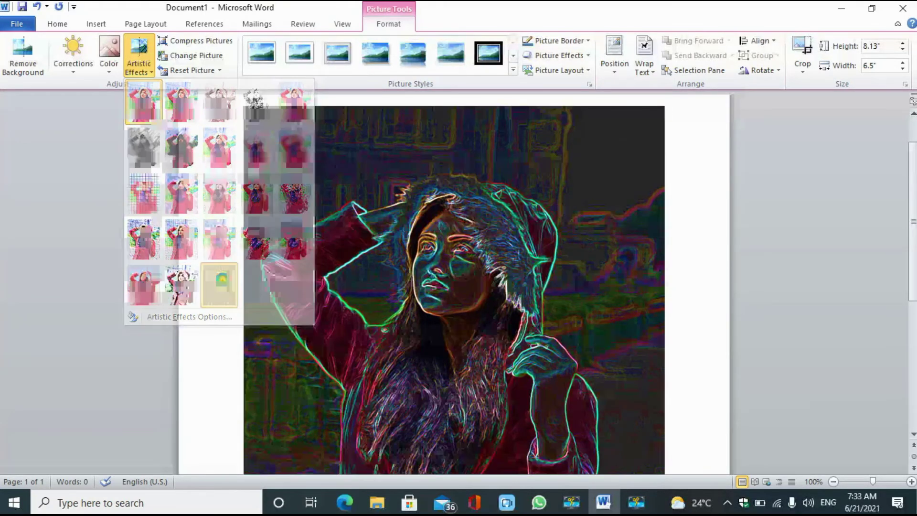
left_click(111, 77)
left_click(128, 113)
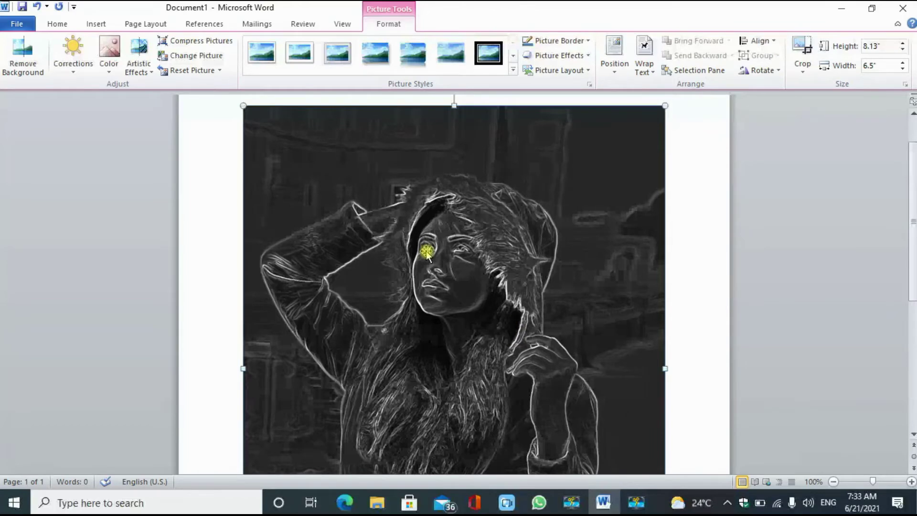
Undo the desaturation and glowing edges effect, and compress only this picture to E-mail (96 ppi) with its cropped areas deleted.
key("ctrl+z")
key("ctrl+z")
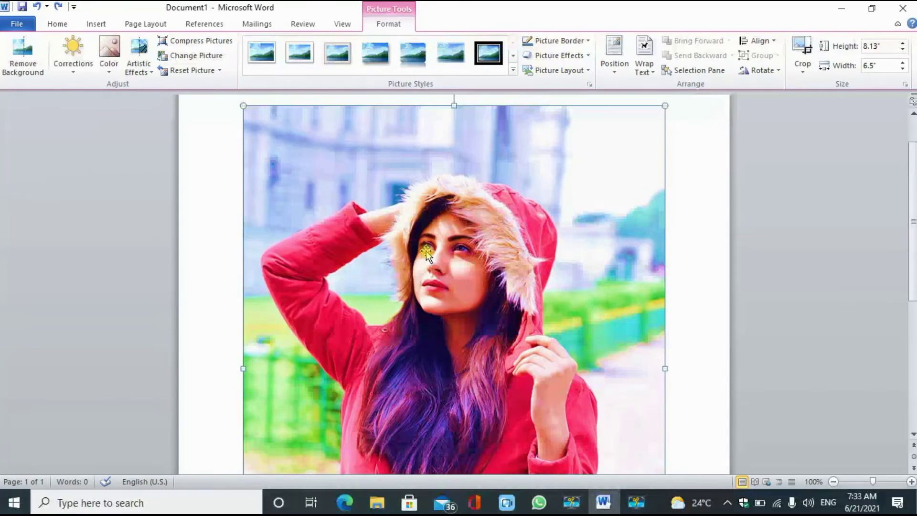
left_click(223, 43)
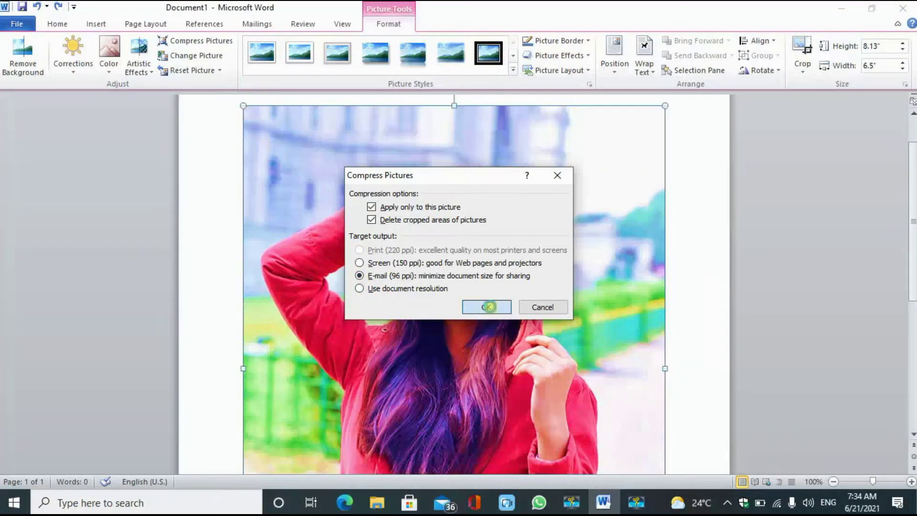
left_click(488, 307)
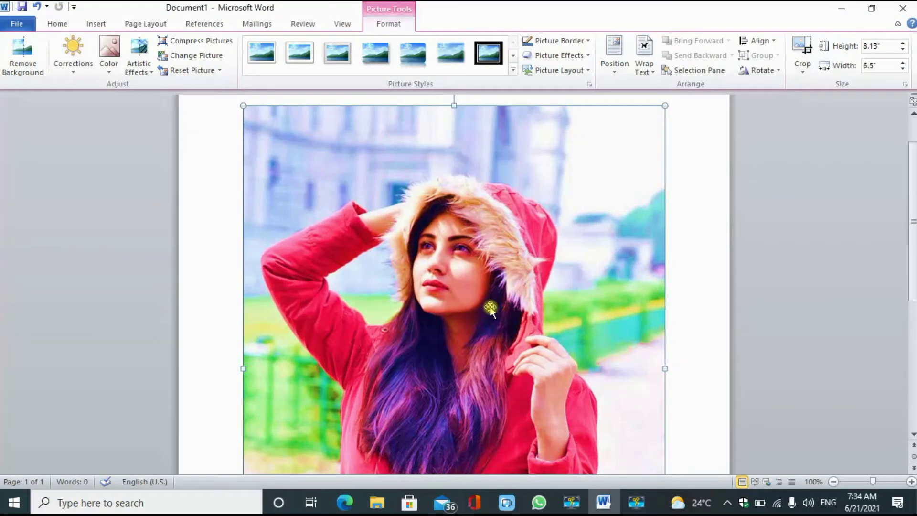
Try replacing the picture of the woman with the teal and orange sky image, and undo the replacement.
left_click(208, 57)
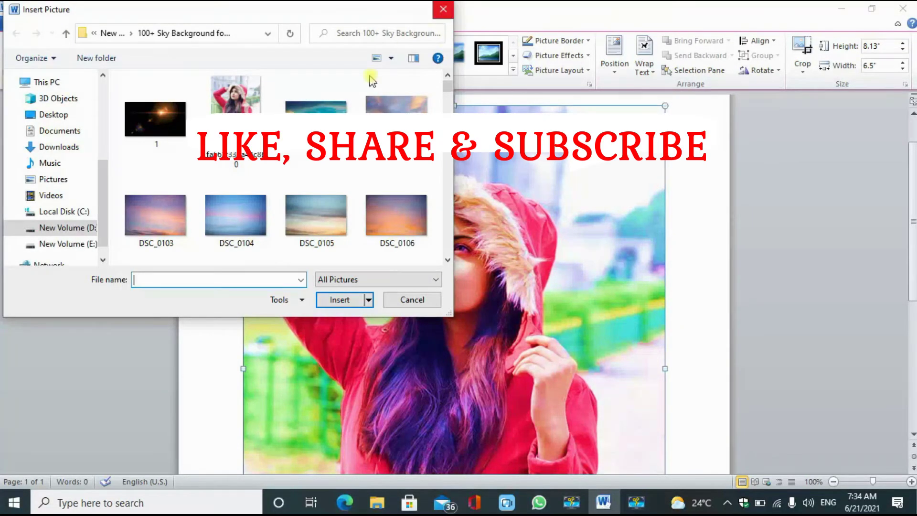
left_click(316, 101)
left_click(339, 299)
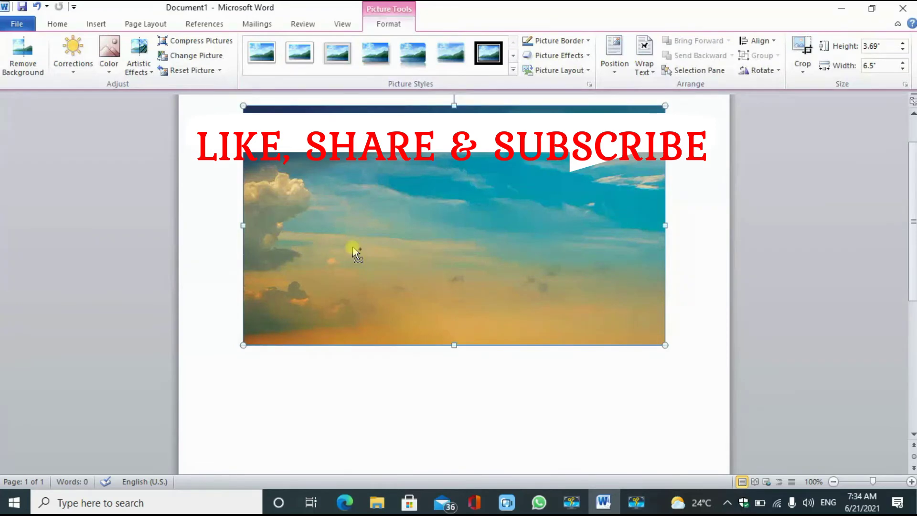
key("ctrl+z")
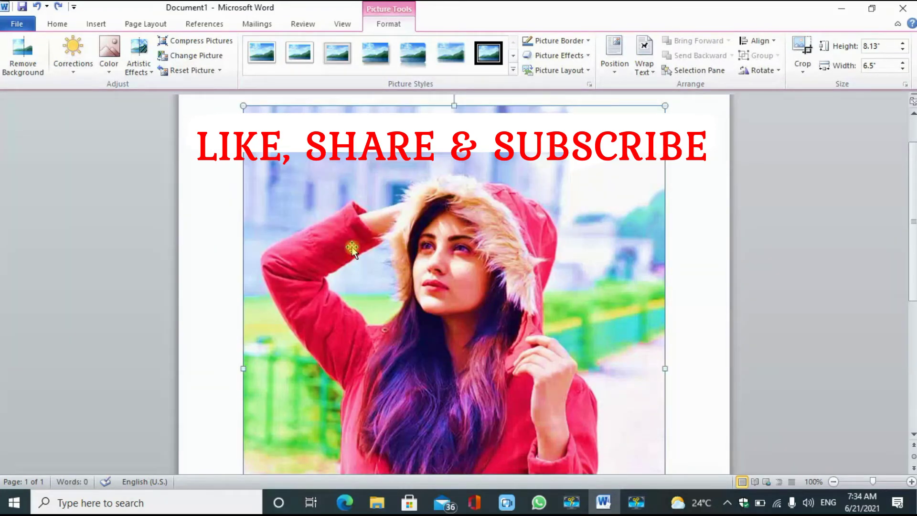
Reset the formatting of the picture of the woman without resetting its size, and apply the Metal Oval picture style.
left_click(220, 70)
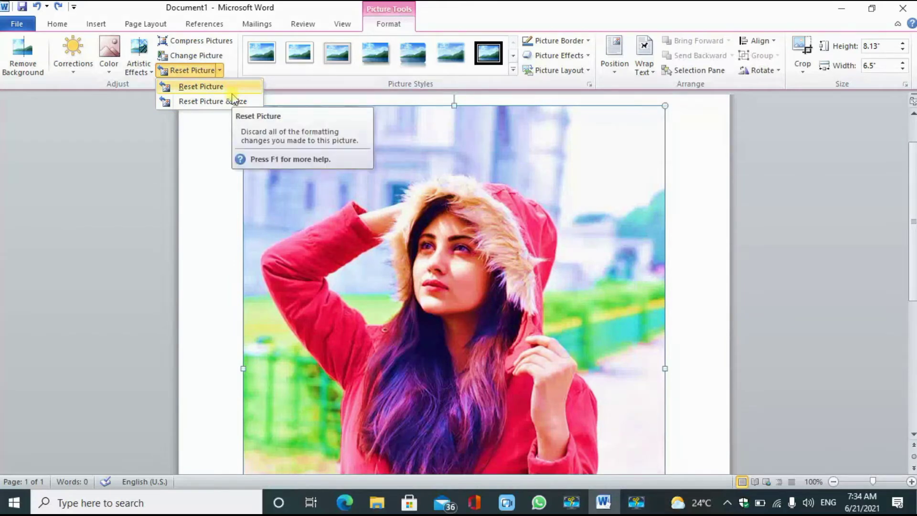
left_click(233, 94)
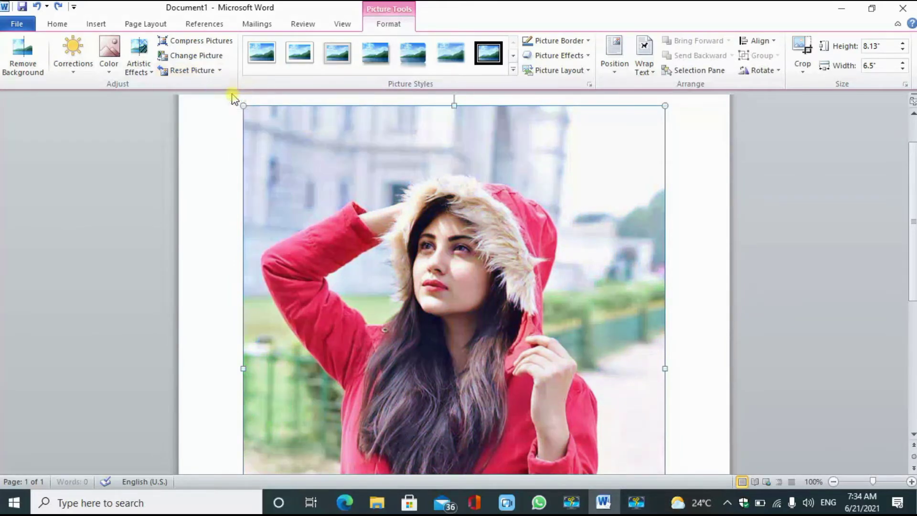
left_click(440, 201)
left_click(513, 70)
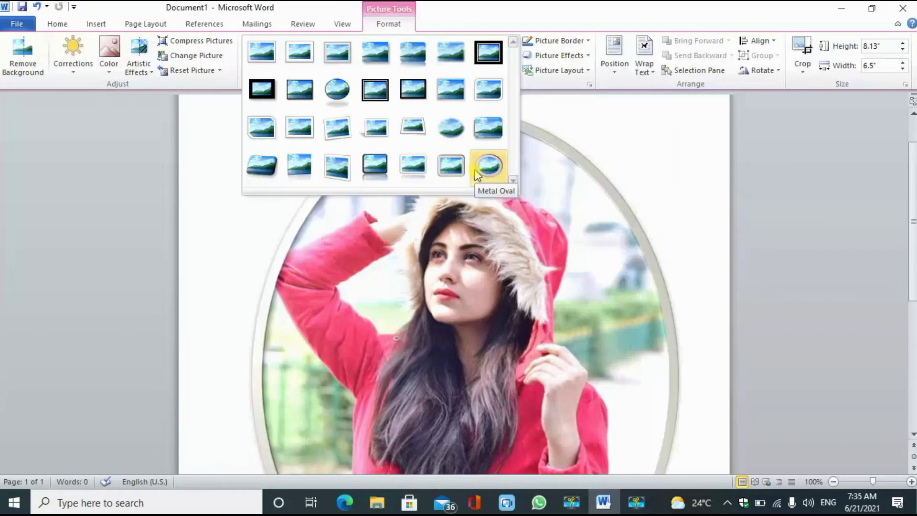
left_click(476, 175)
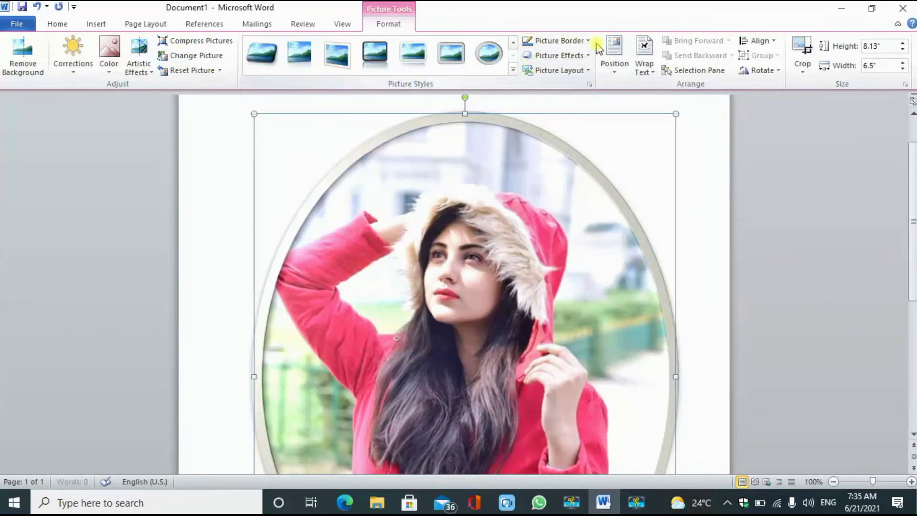